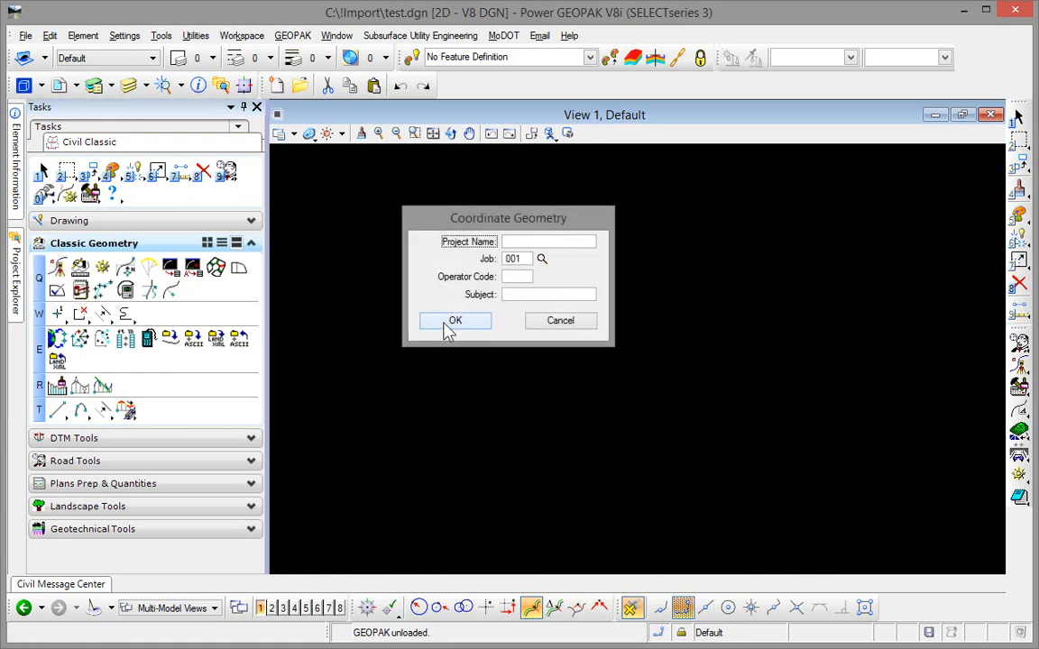
Step: Open COGO job 001 and import the points, chains and profiles from LandXML file C:\!Import\Test.xml, with output to the COGO window
left_click(455, 323)
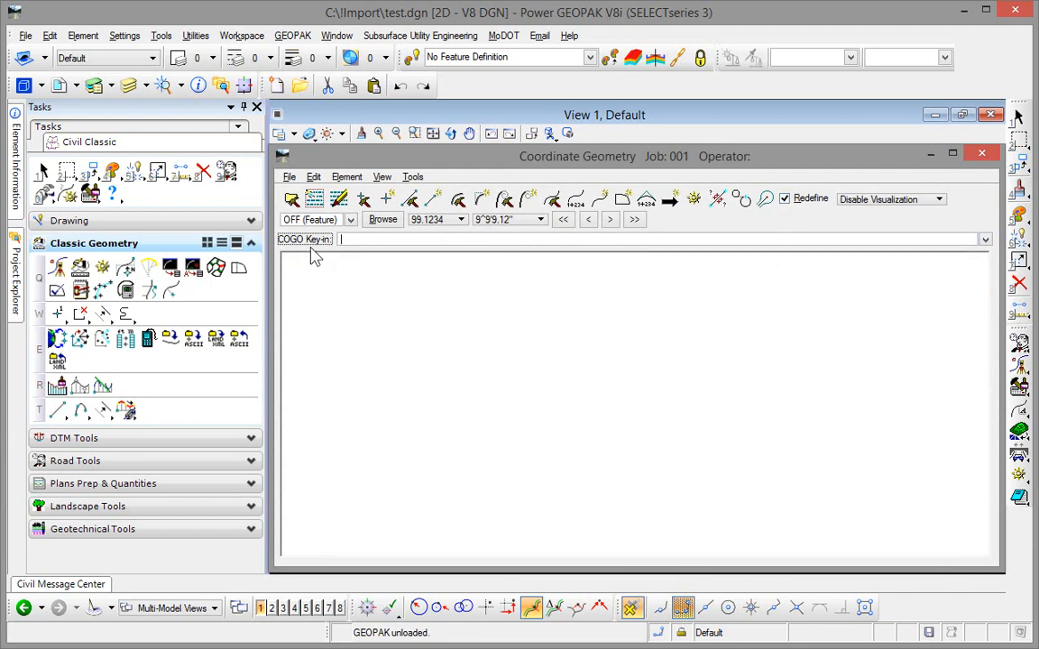
left_click(289, 178)
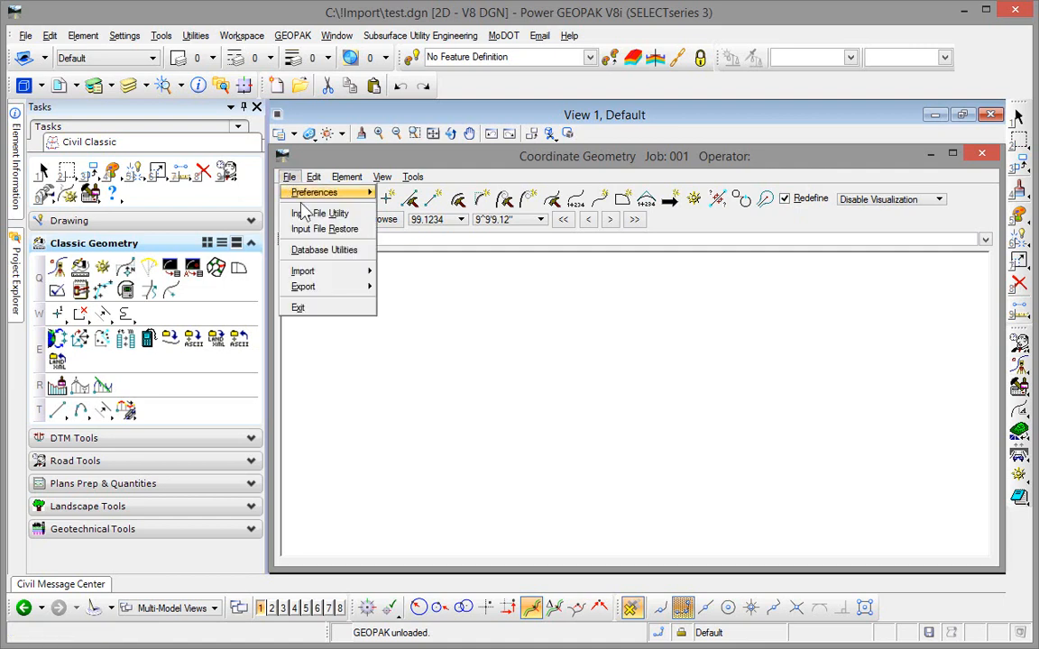
mouse_move(325, 272)
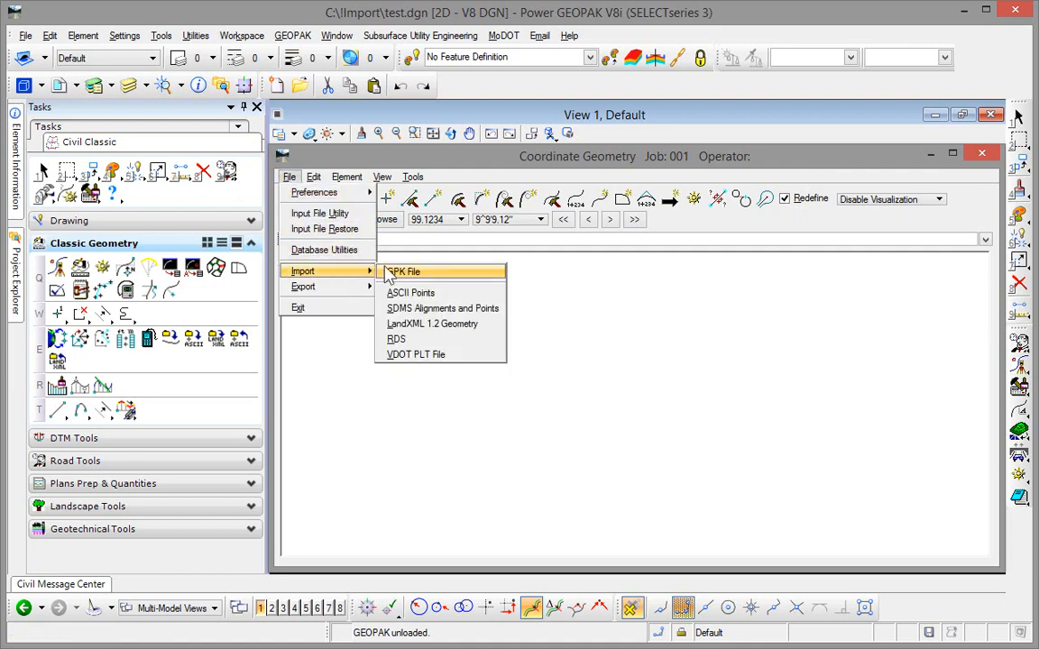
left_click(402, 324)
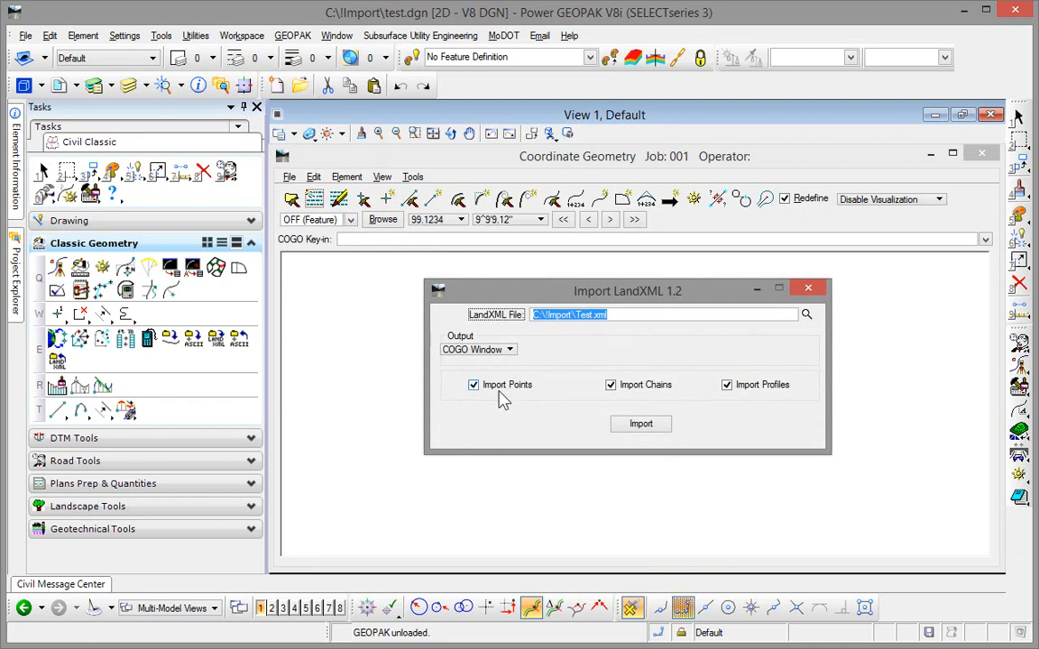
left_click(456, 349)
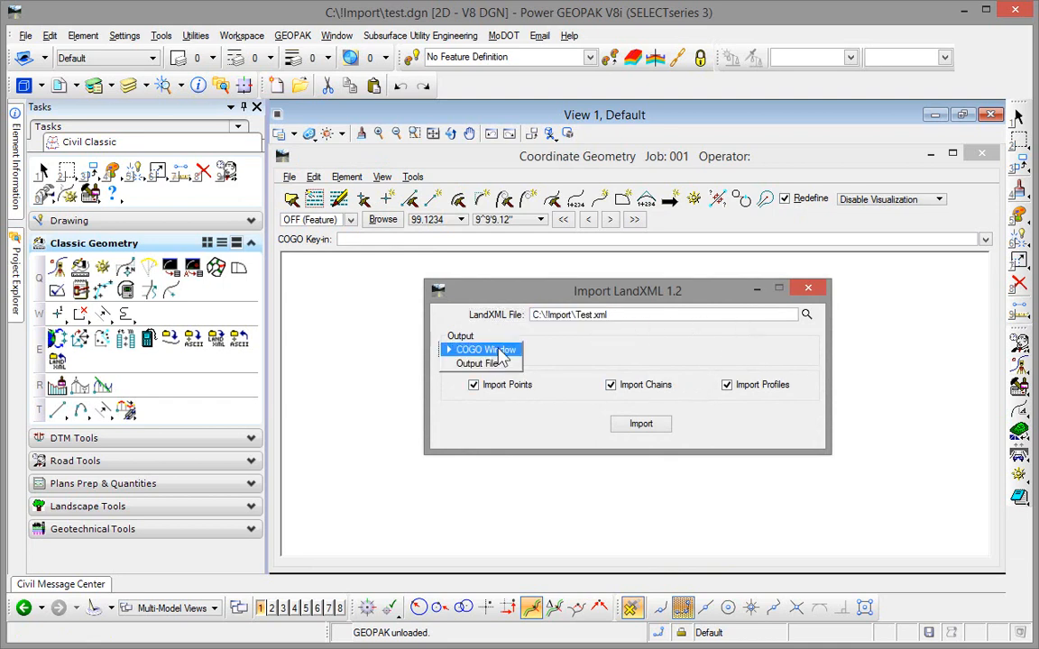
left_click(502, 351)
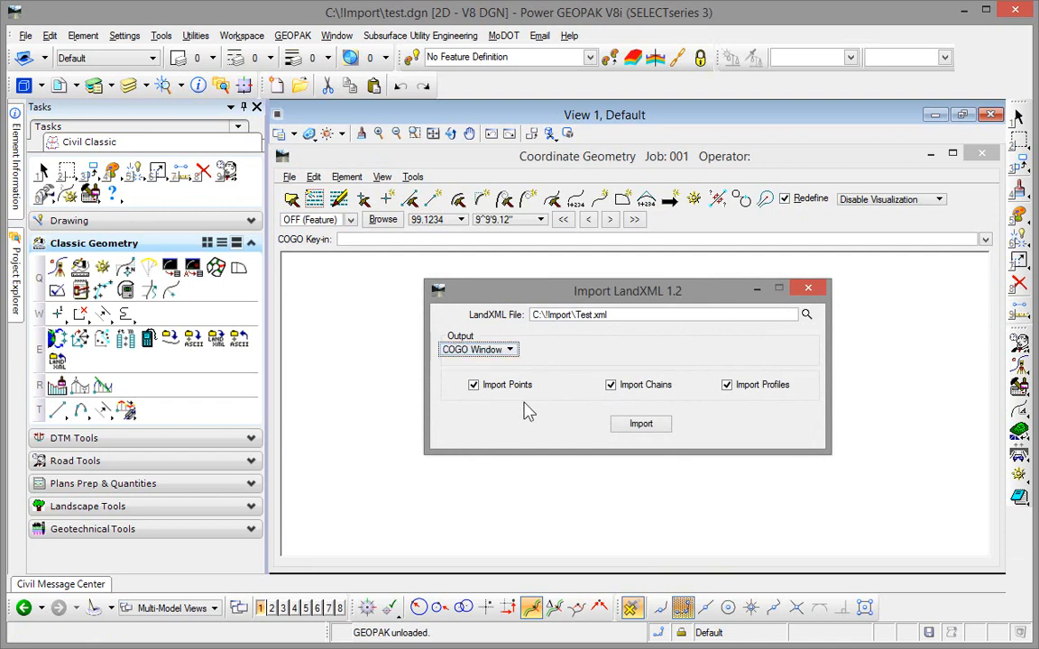
left_click(652, 427)
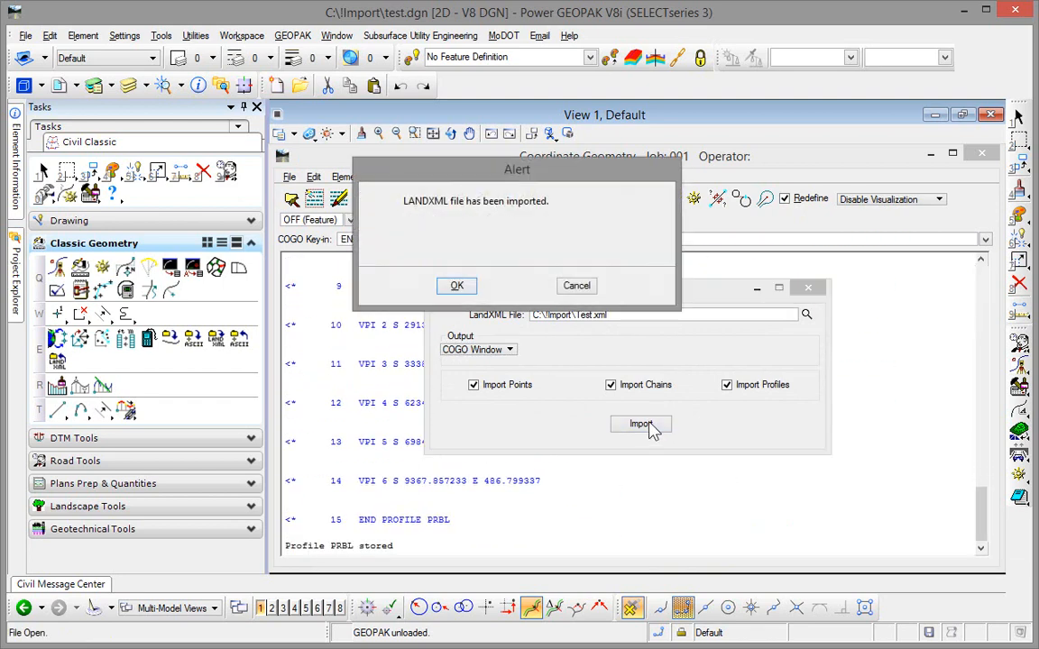
left_click(458, 288)
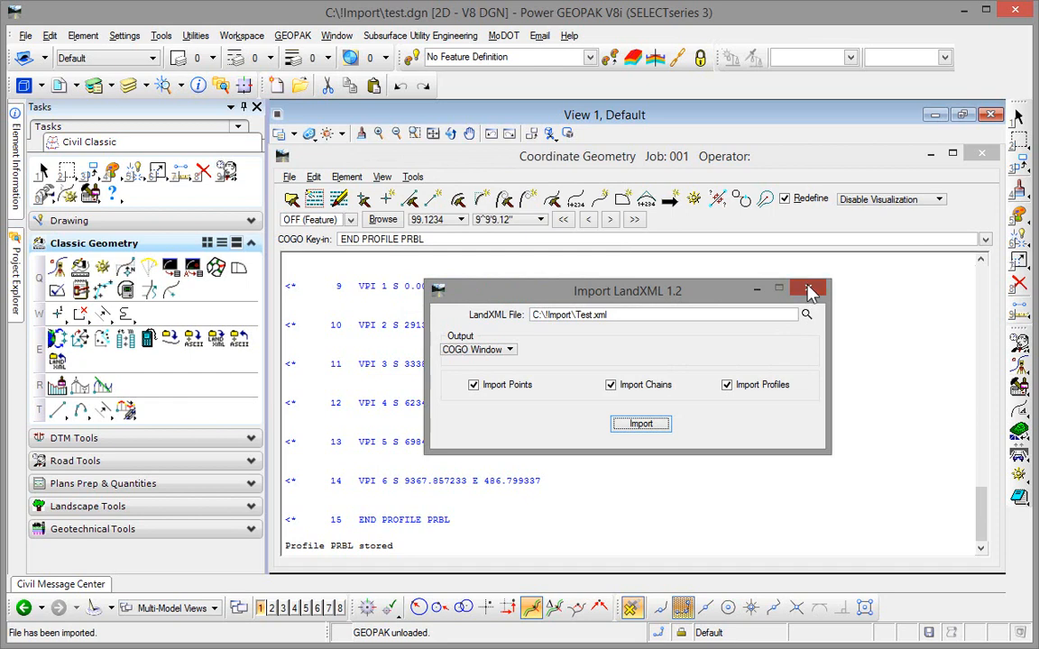
left_click(806, 288)
Step: Print the description of profile PRBL from the COGO Navigator and review it in the output
left_click(694, 199)
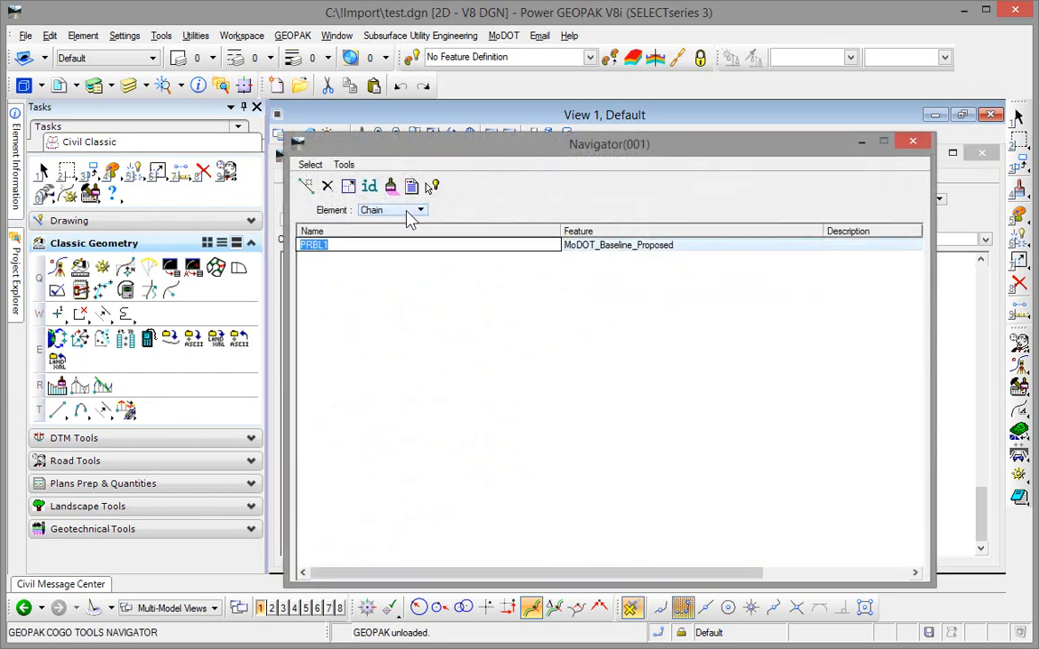
left_click(417, 210)
left_click(386, 252)
left_click(334, 245)
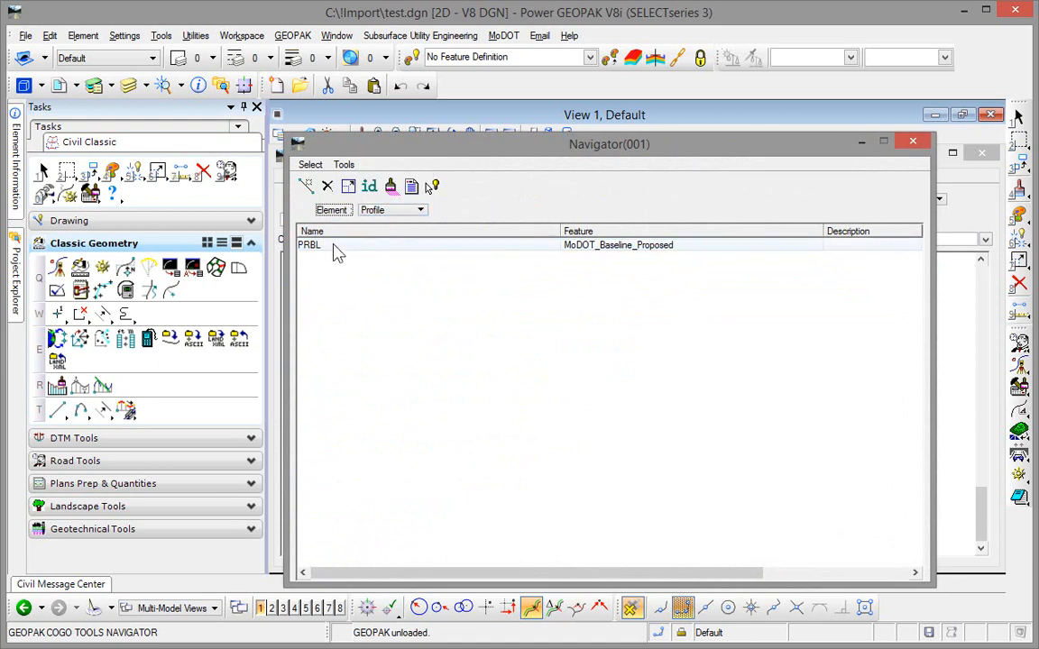
left_click(407, 189)
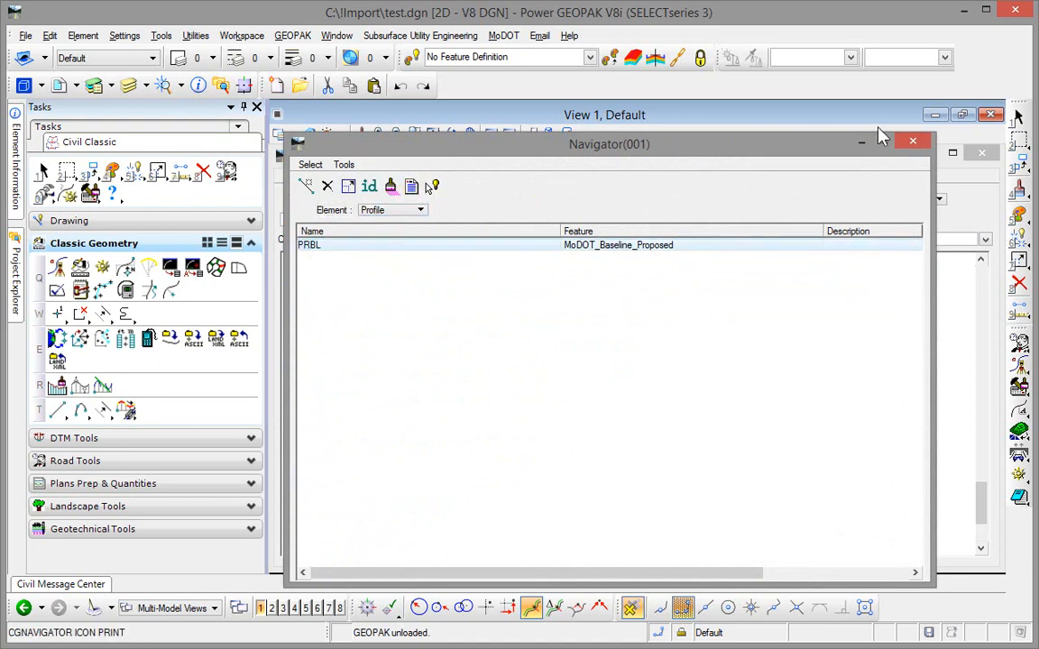
left_click(913, 140)
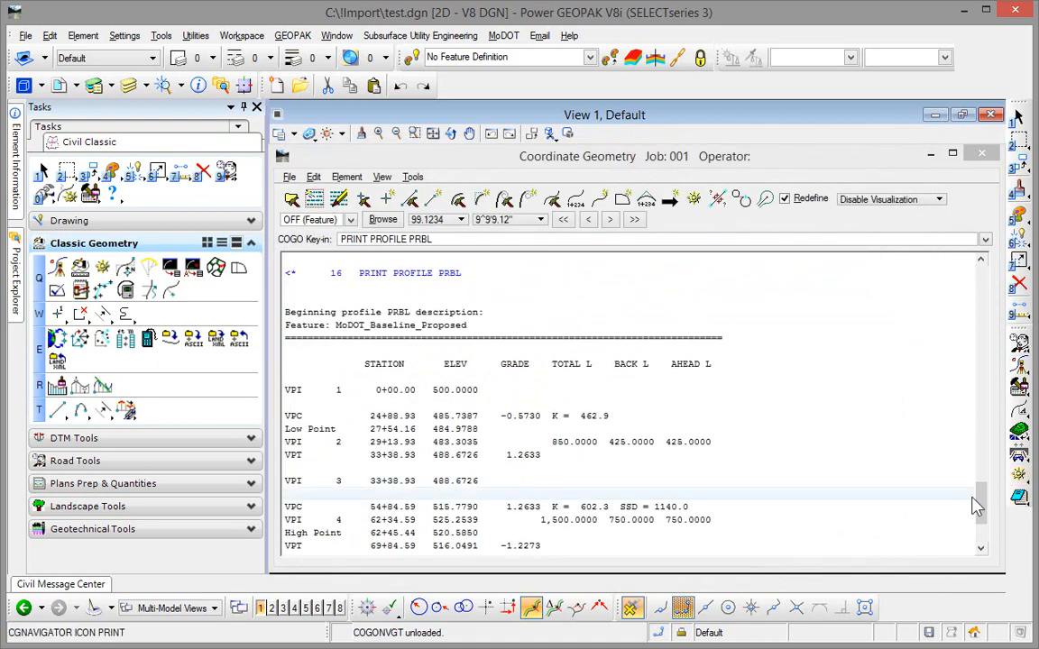
left_click(972, 493)
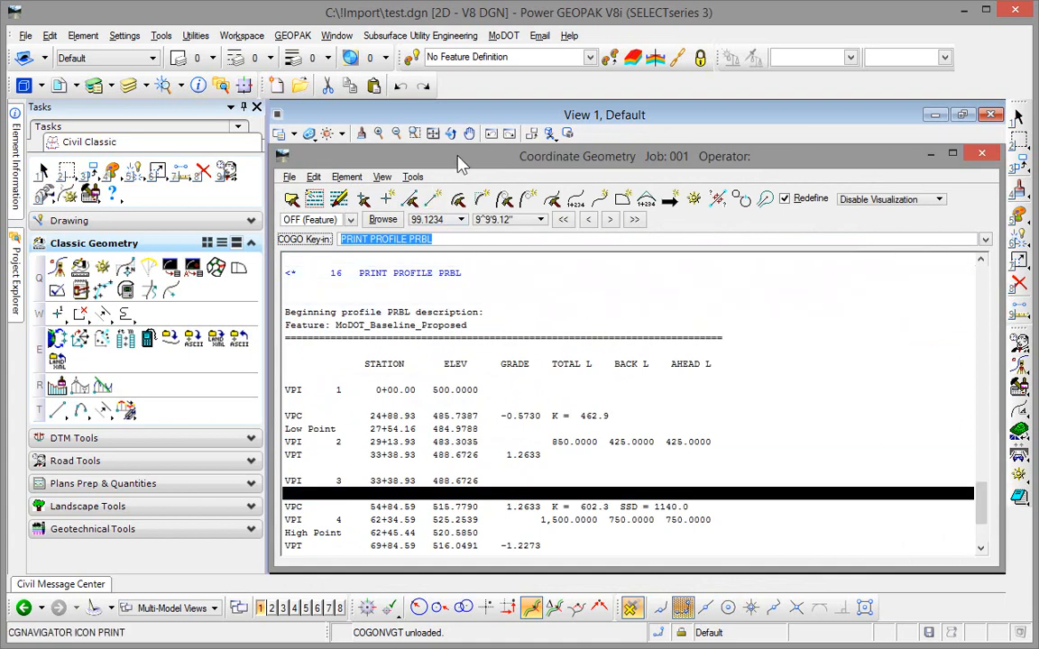
Step: Start a LandXML 1.2 geometry export and set its project name to Test2
left_click(289, 177)
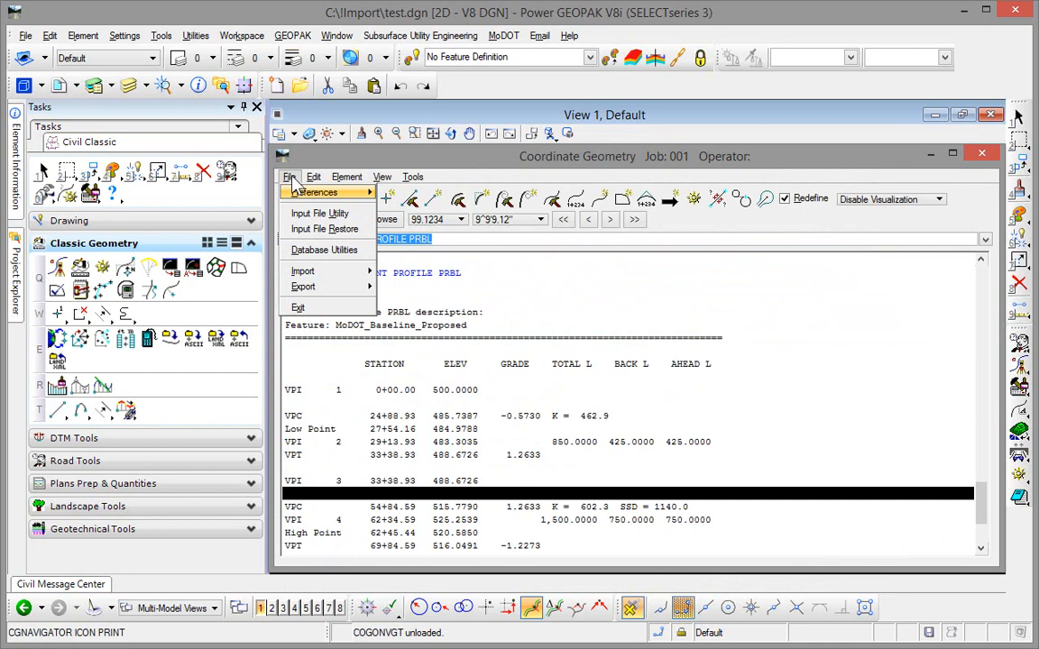
mouse_move(312, 290)
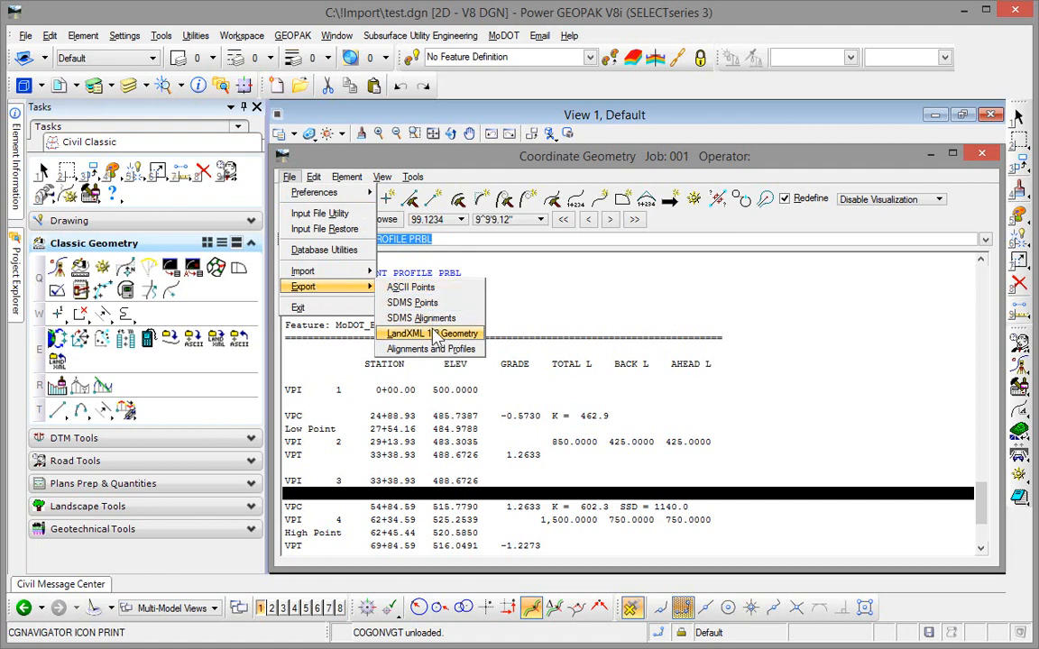
left_click(401, 333)
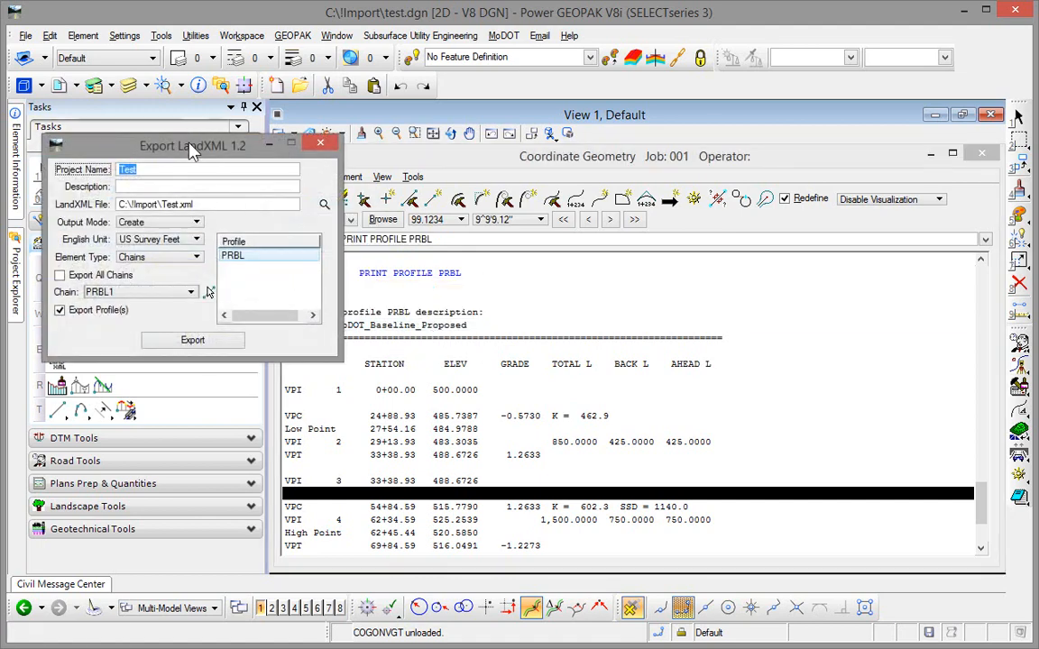
left_click_drag(191, 152, 563, 238)
left_click(527, 266)
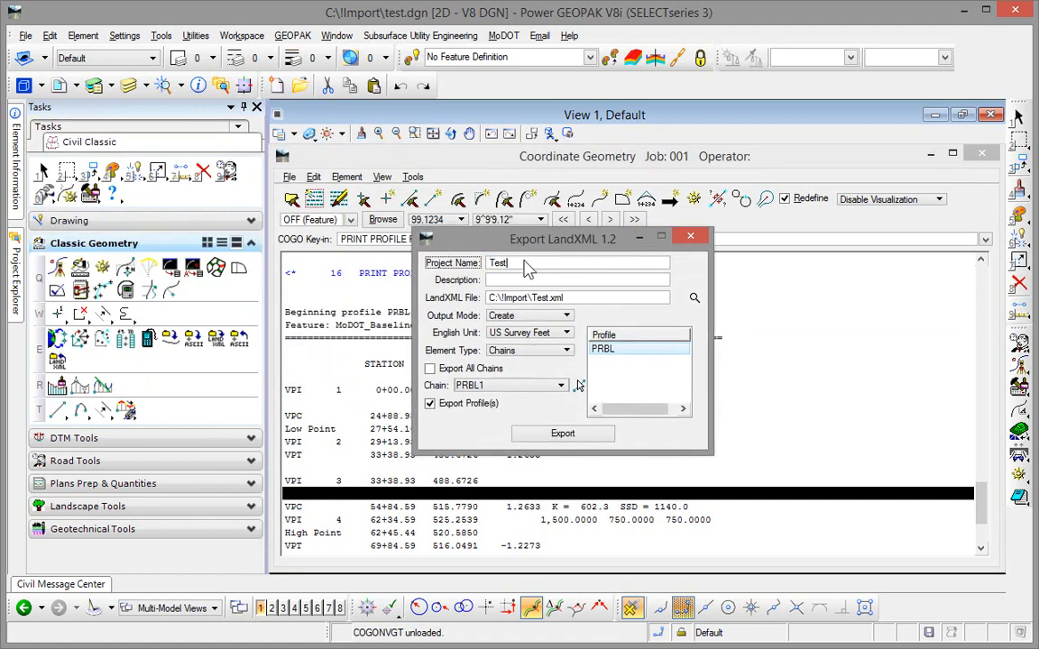
type("2")
Step: Export chain PRBL1 with profile PRBL to C:\!Import\Test2.xml, then close Coordinate Geometry
left_click(580, 299)
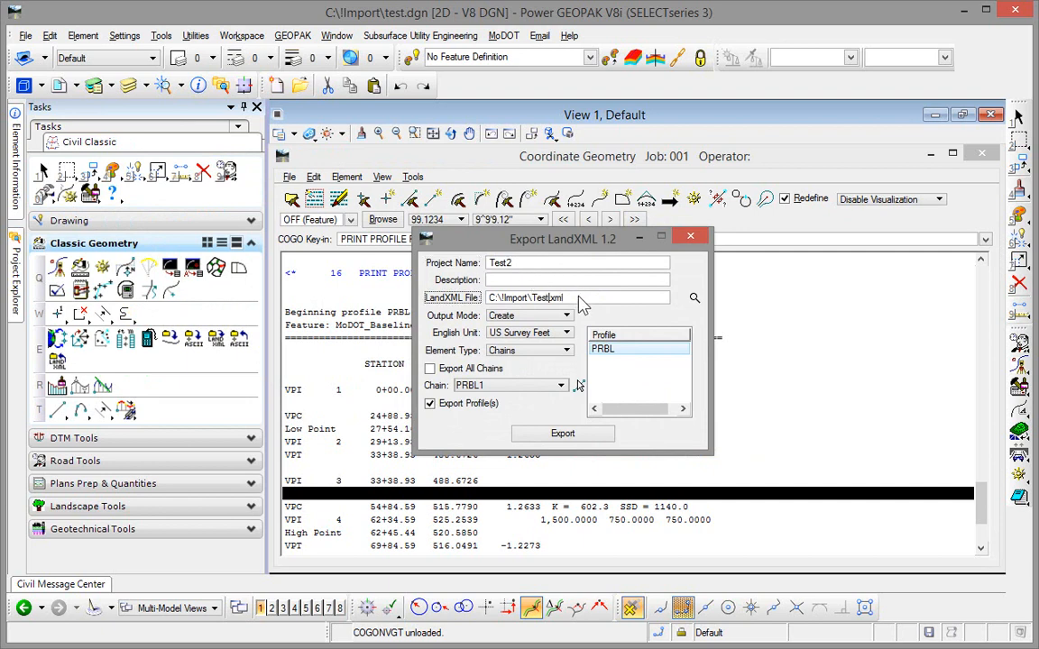
type("2")
left_click(606, 352)
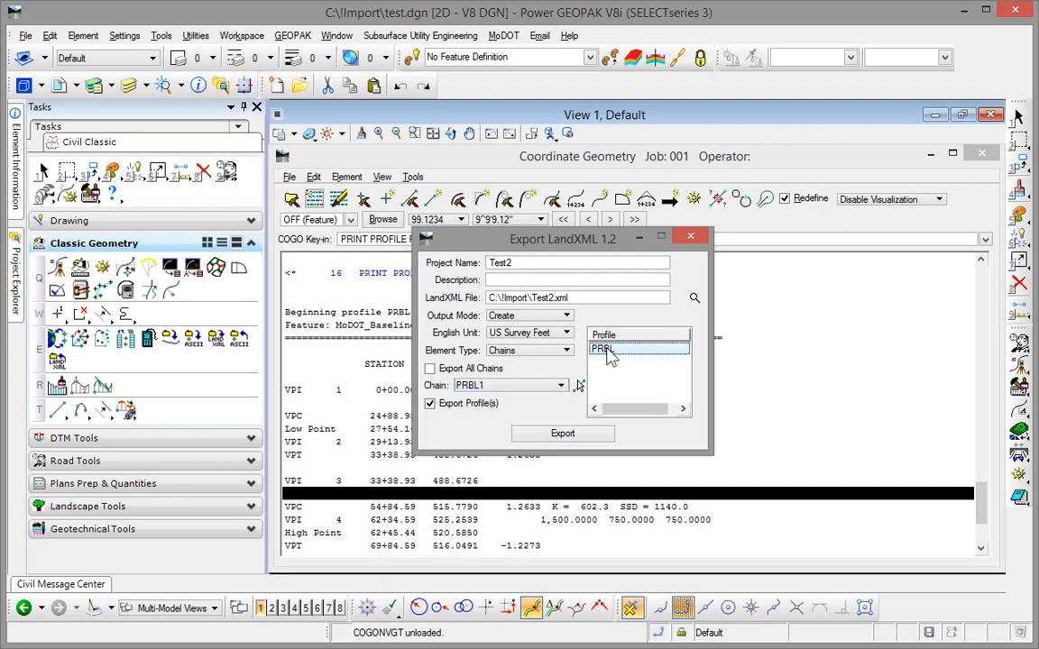
left_click(562, 433)
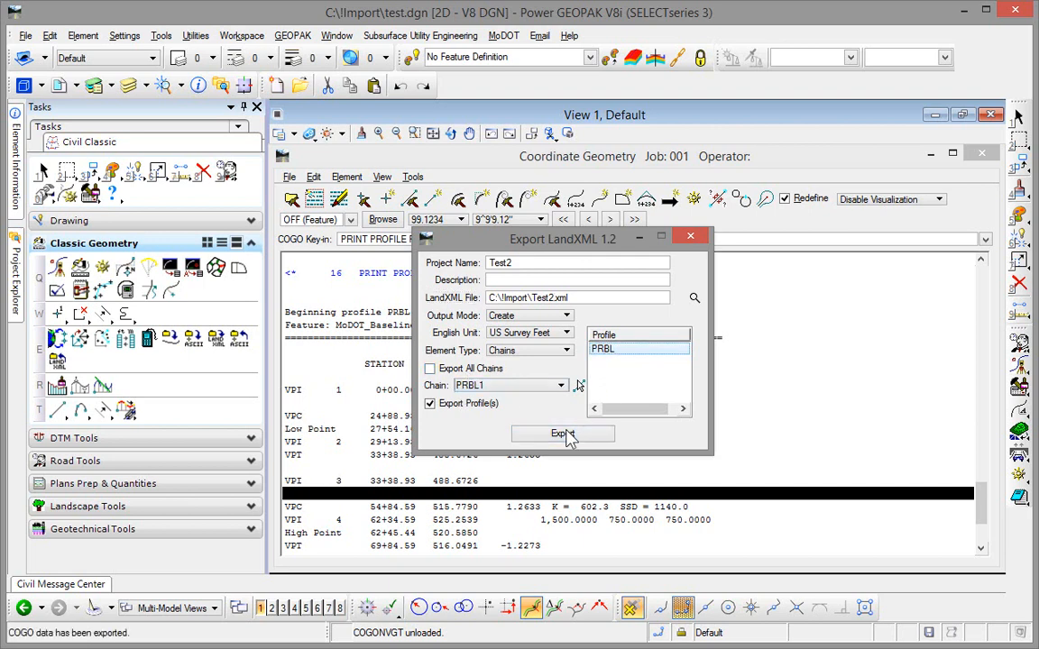
left_click(693, 239)
left_click(991, 117)
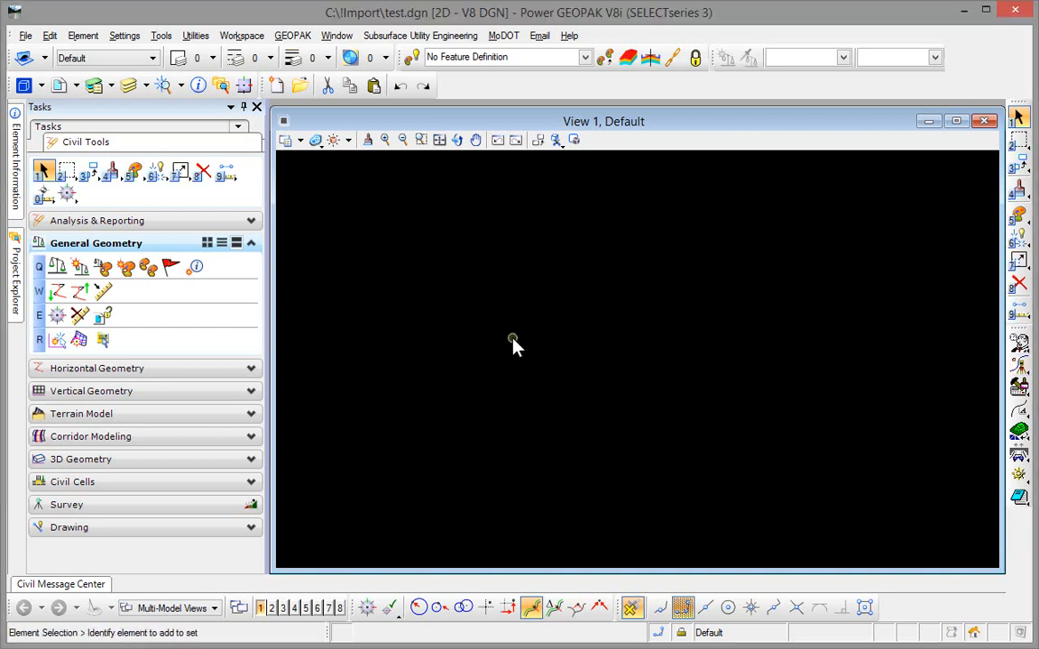
Step: Create a new coordinate geometry database for job 005 and close Coordinate Geometry
left_click(1019, 368)
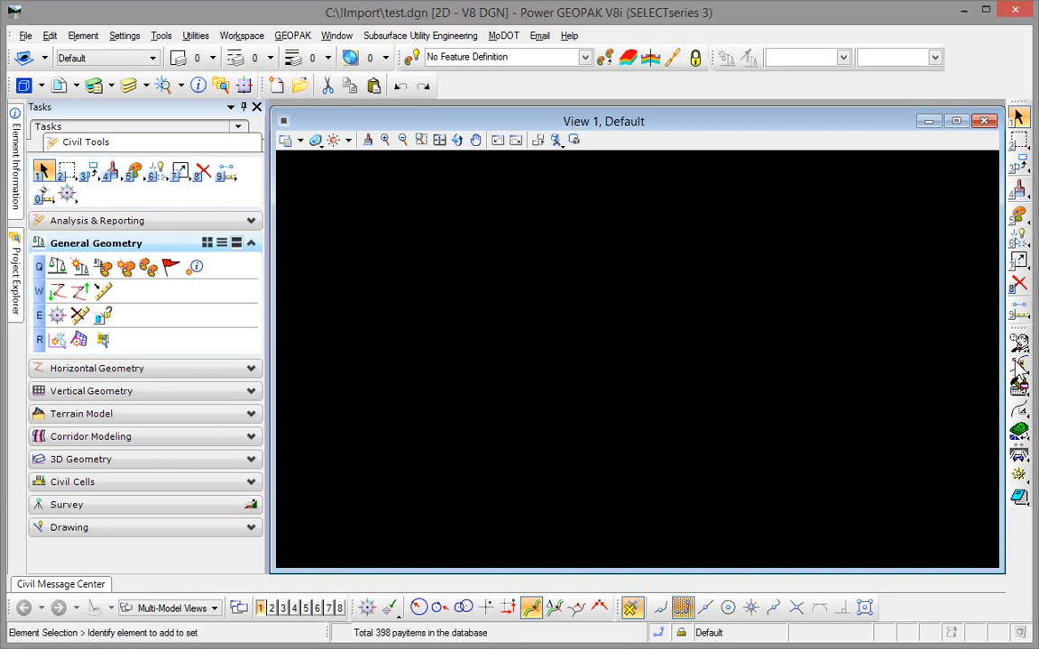
left_click(527, 259)
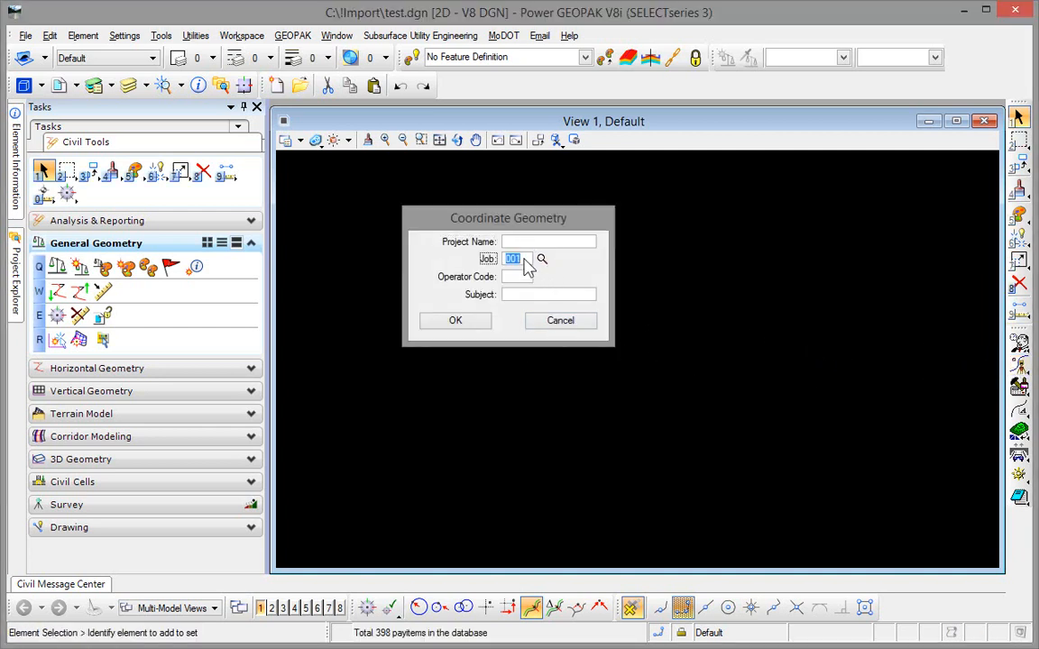
type("0")
key("Tab")
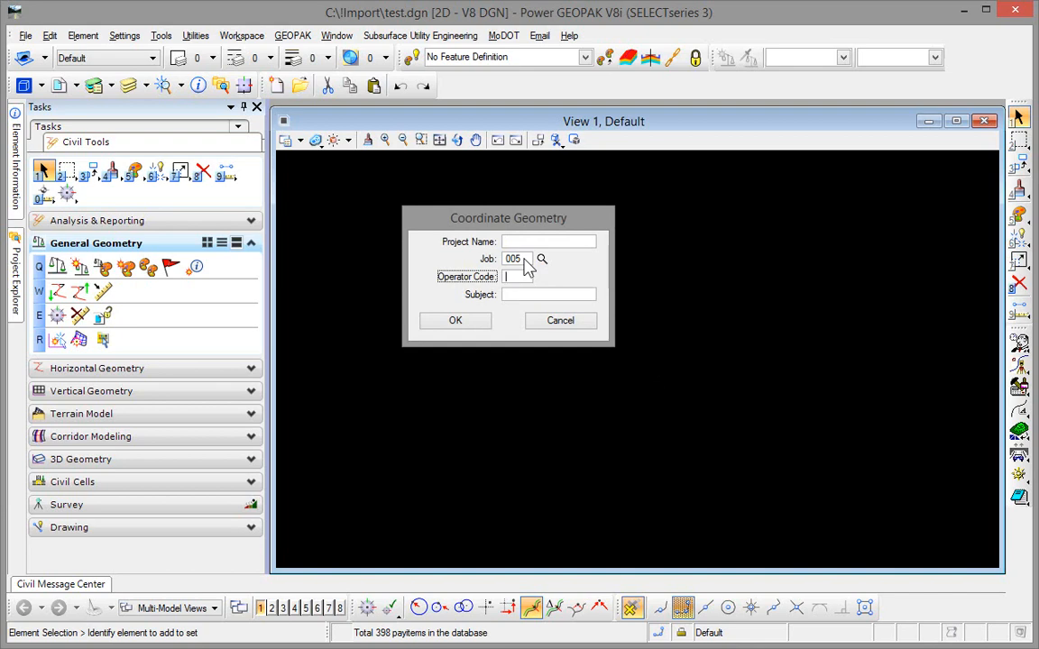
left_click(468, 326)
left_click(465, 288)
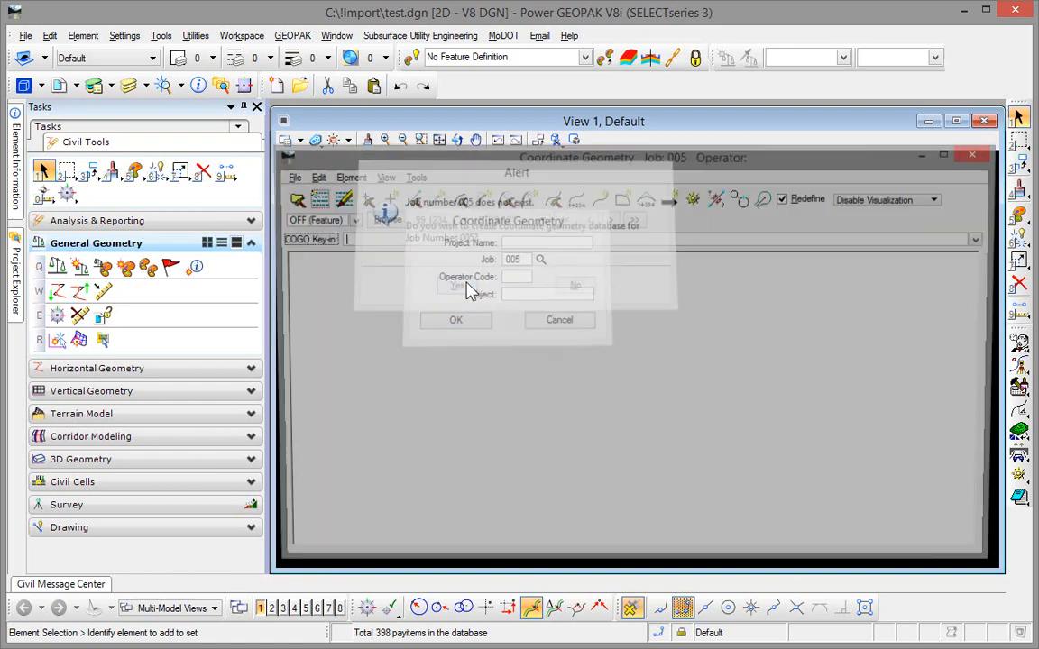
left_click(980, 155)
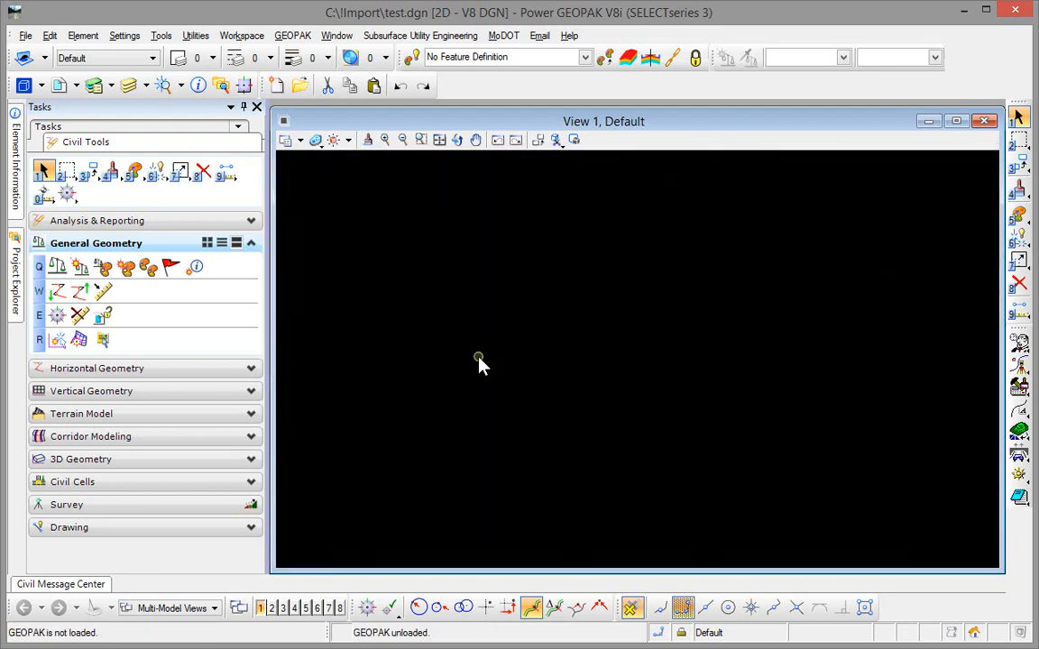
Step: Load job001.gpk from the !Import folder as the source for a civil geometry import
left_click(56, 292)
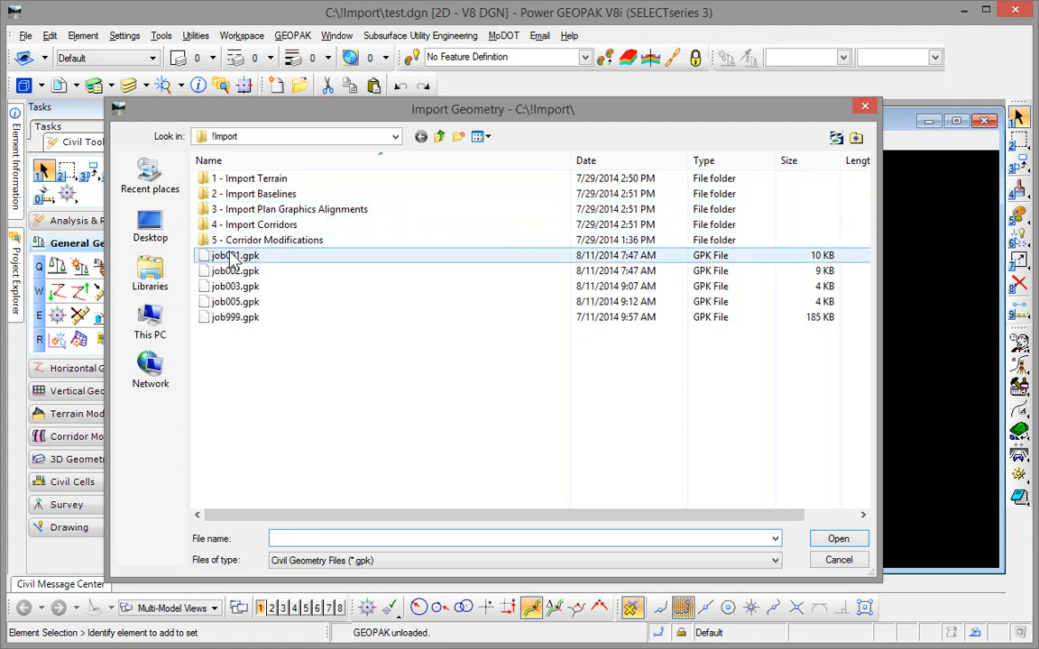
left_click(233, 255)
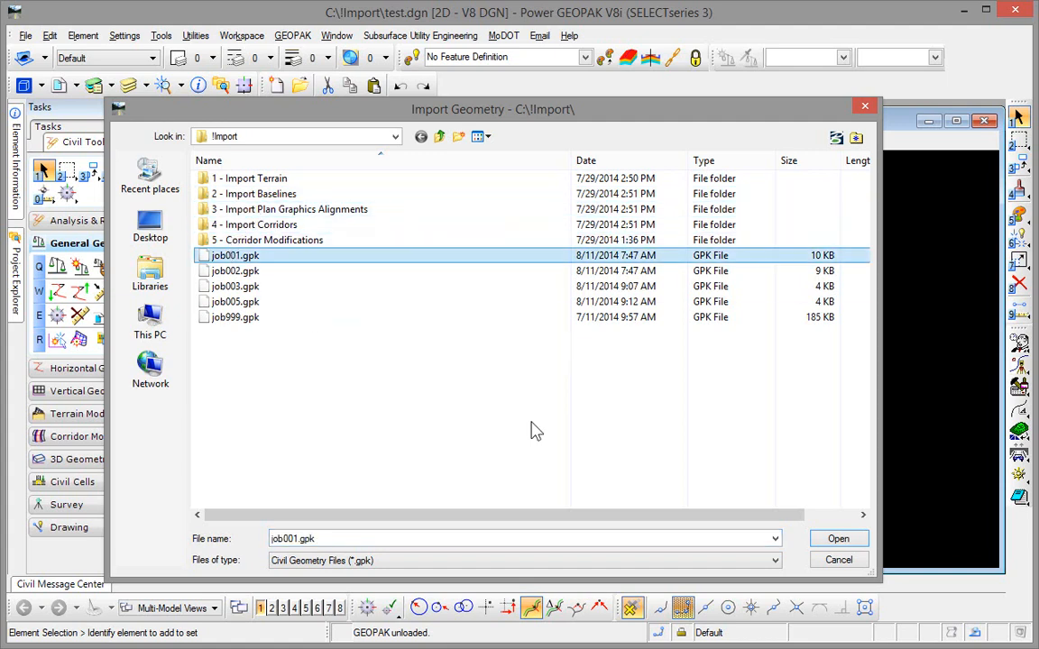
left_click(837, 538)
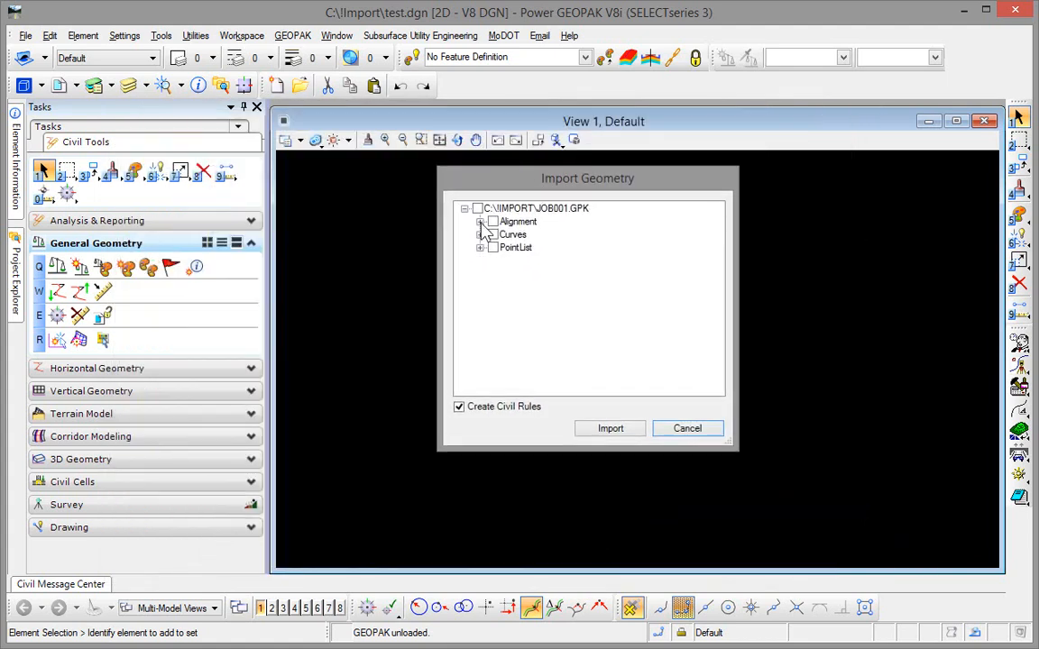
Step: Import the MoDOT_Baseline_Proposed alignment PRBL1 with its profile PRBL, creating civil rules and choosing job005.gpk as the job
left_click(481, 222)
left_click(495, 235)
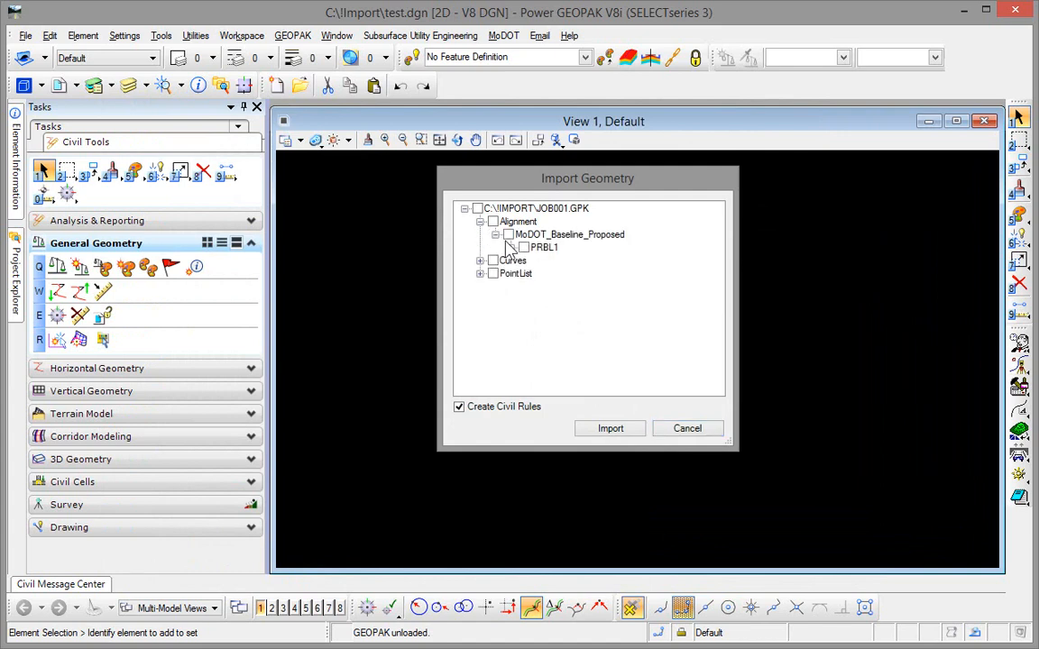
left_click(510, 247)
left_click(525, 260)
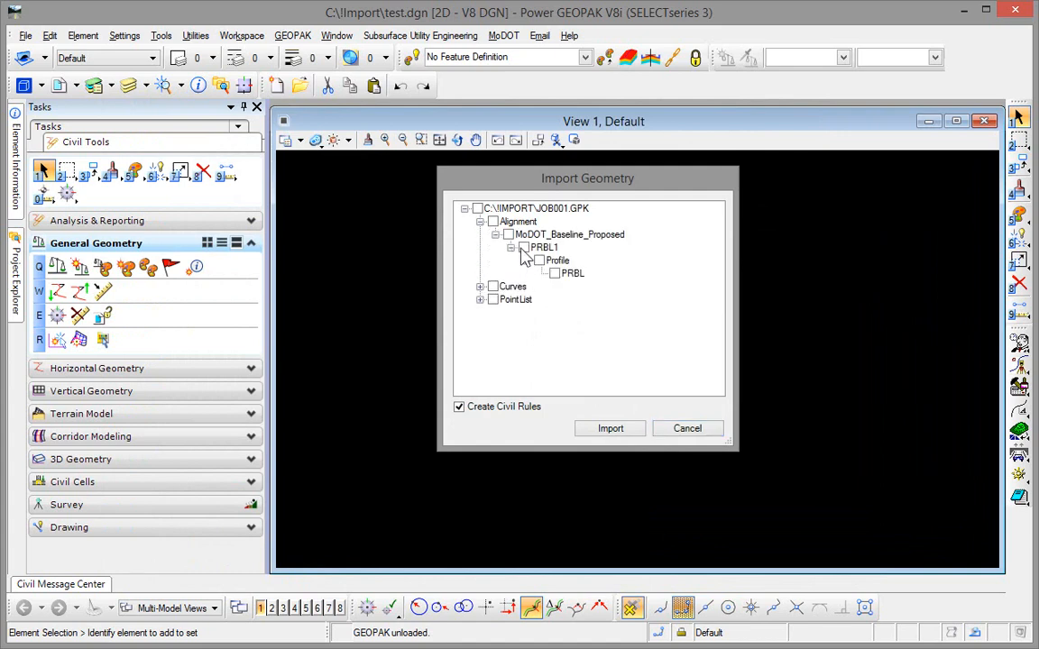
left_click(509, 234)
left_click(602, 435)
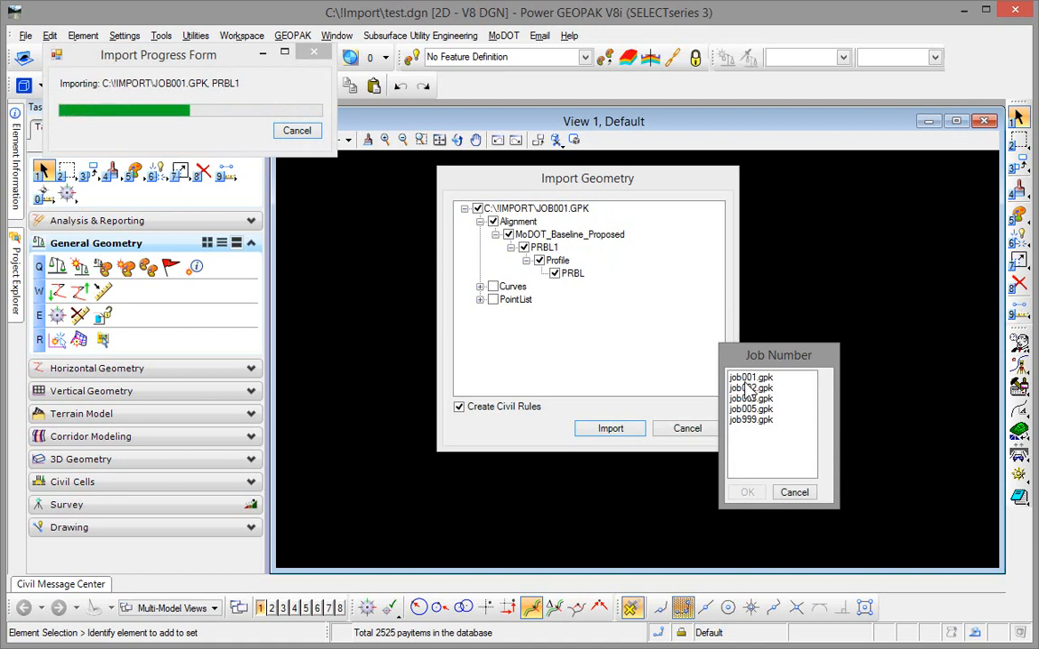
left_click(750, 409)
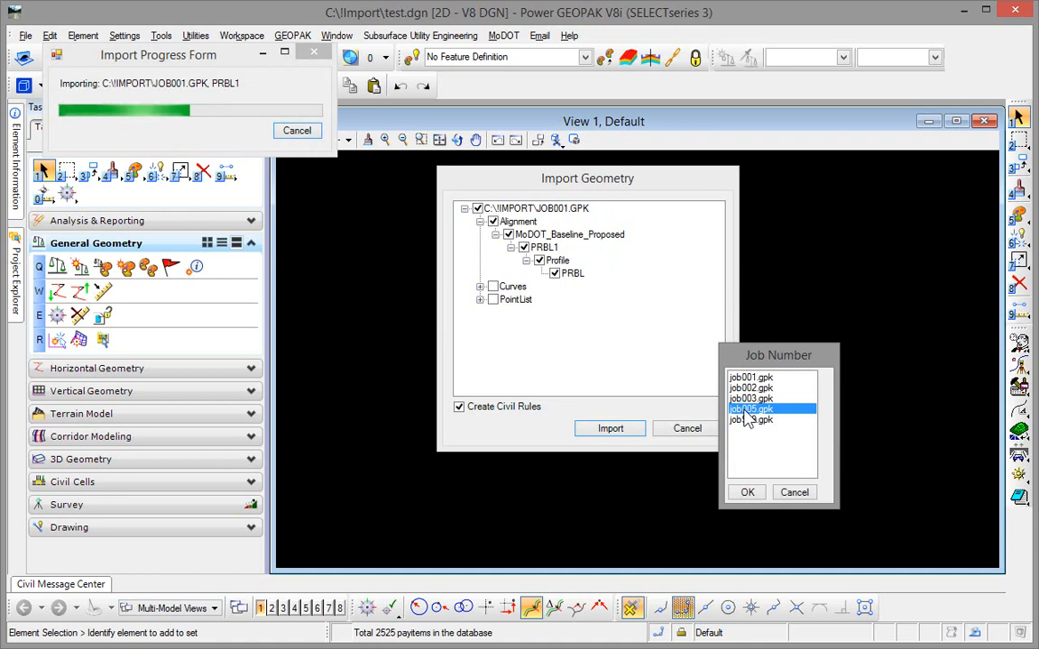
left_click(750, 493)
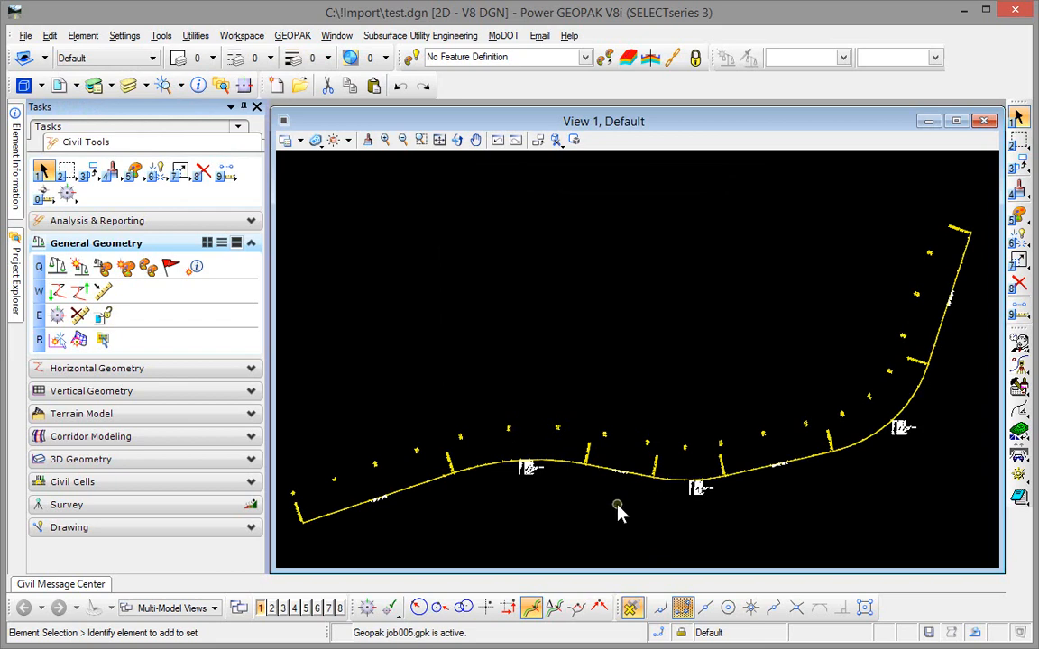
Step: Select the imported PRBL1 baseline and examine its curve data and stationing up close
left_click(574, 471)
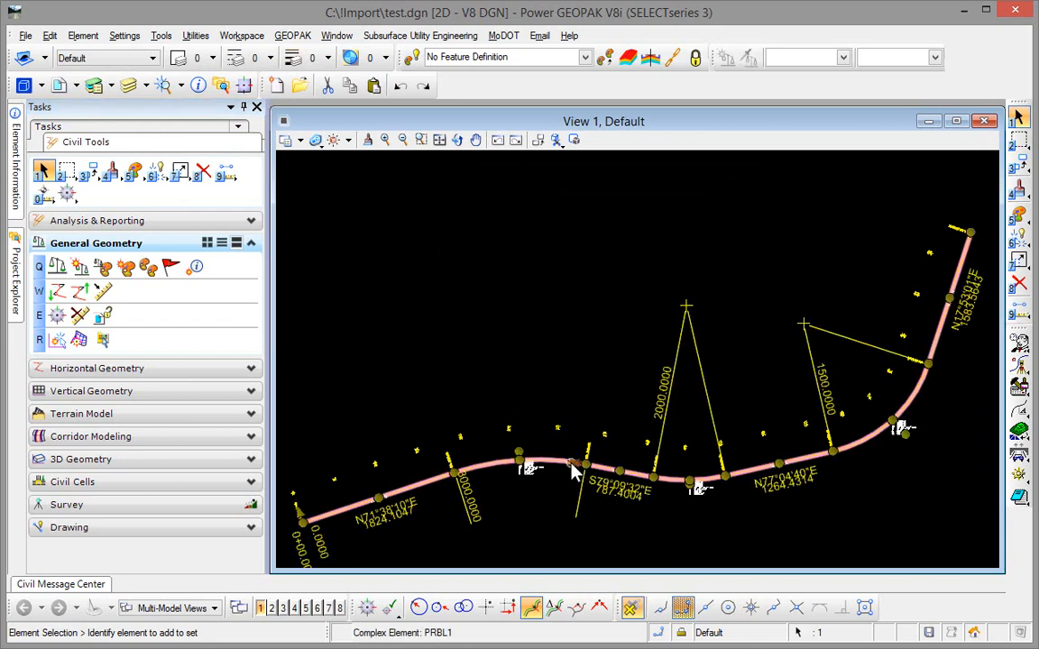
scroll(533, 465, "up", 5)
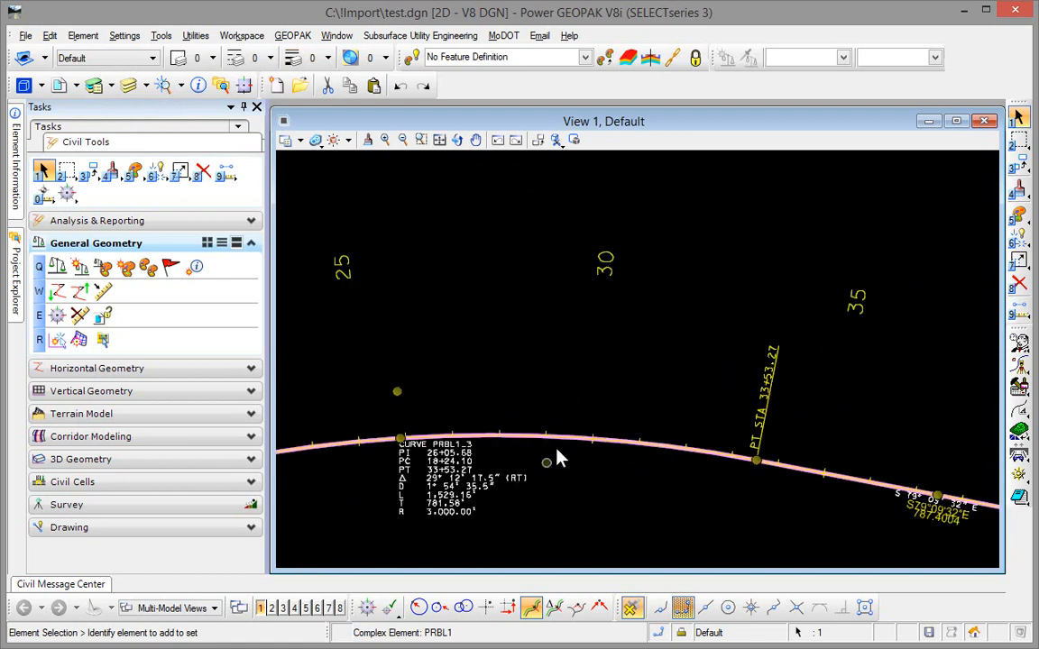
Step: Review the properties of the PRBL1 baseline, including its export name and job number
mouse_move(568, 446)
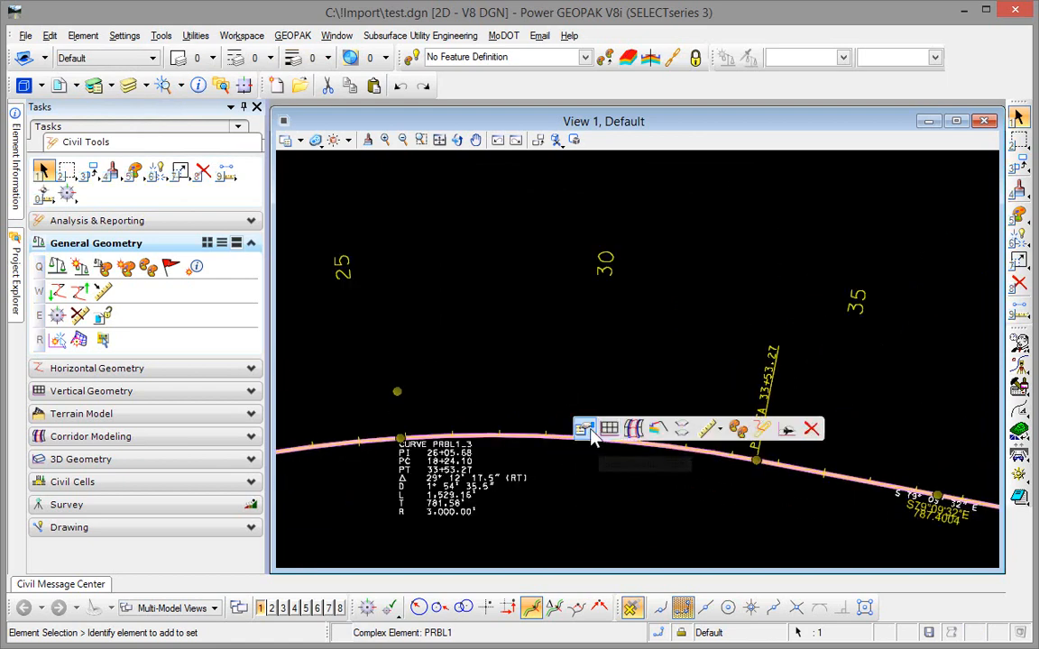
left_click(583, 432)
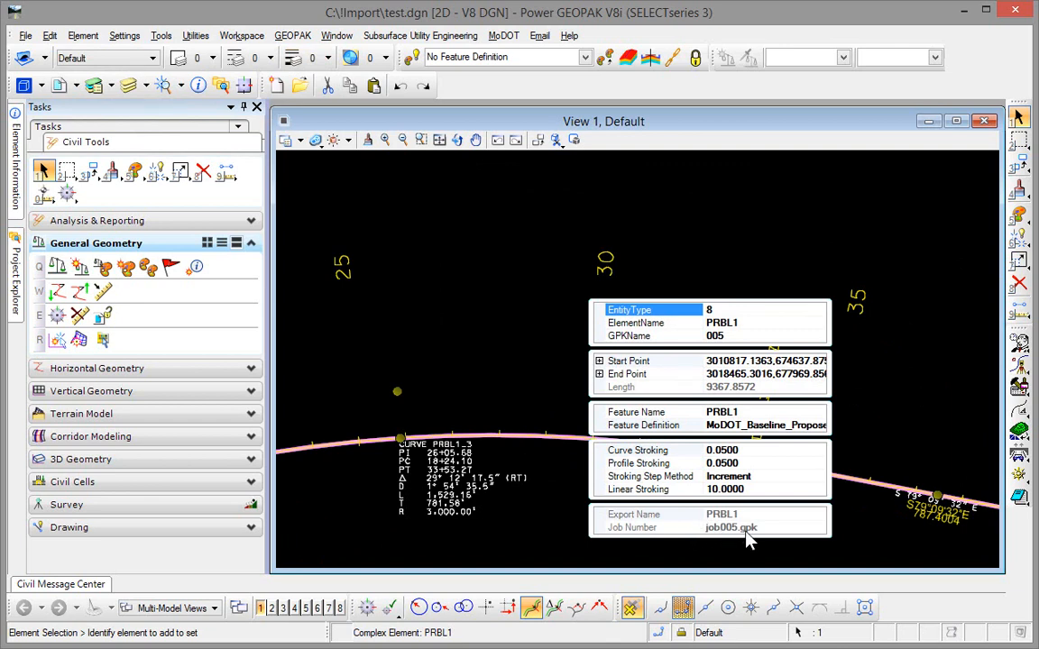
left_click(546, 518)
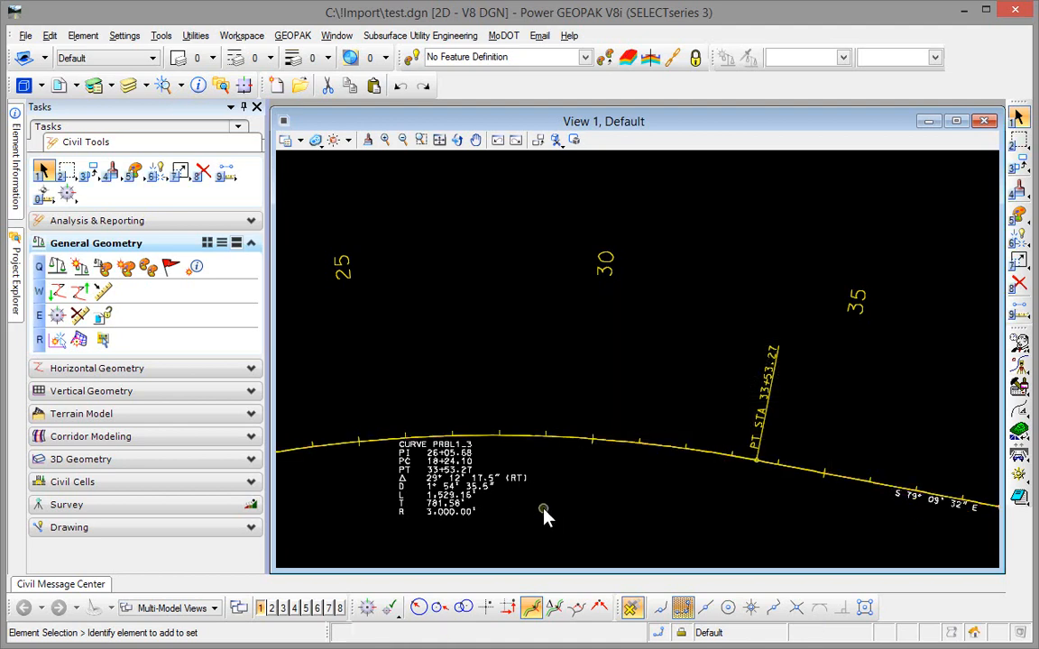
Step: Set the radius of the first curve at the start of the PRBL1 baseline to 3500
scroll(543, 515, "down", 3)
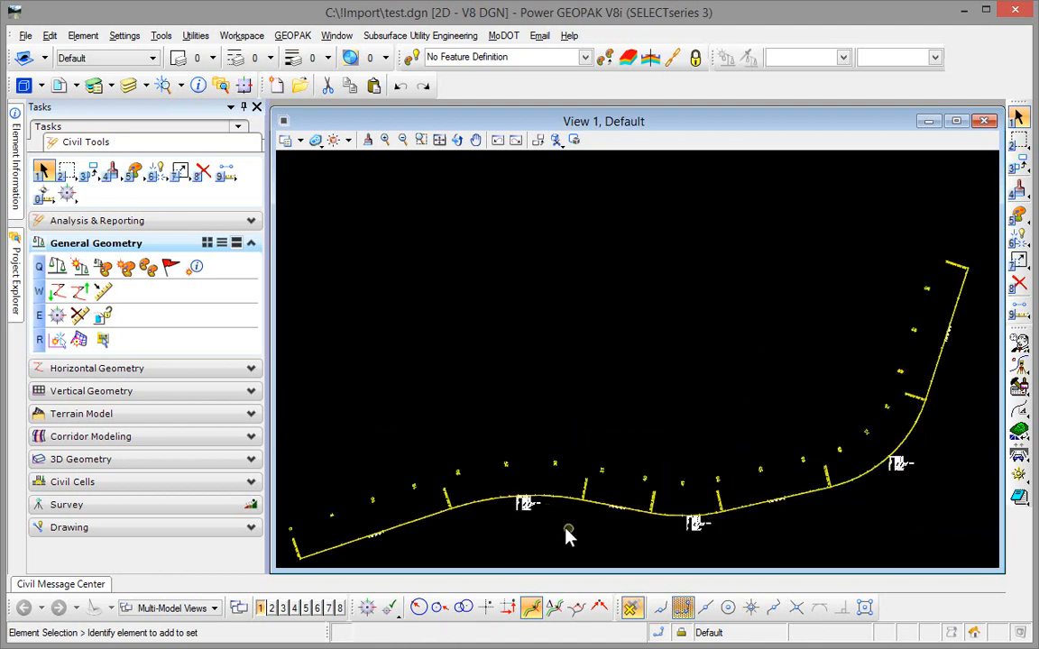
left_click(558, 511)
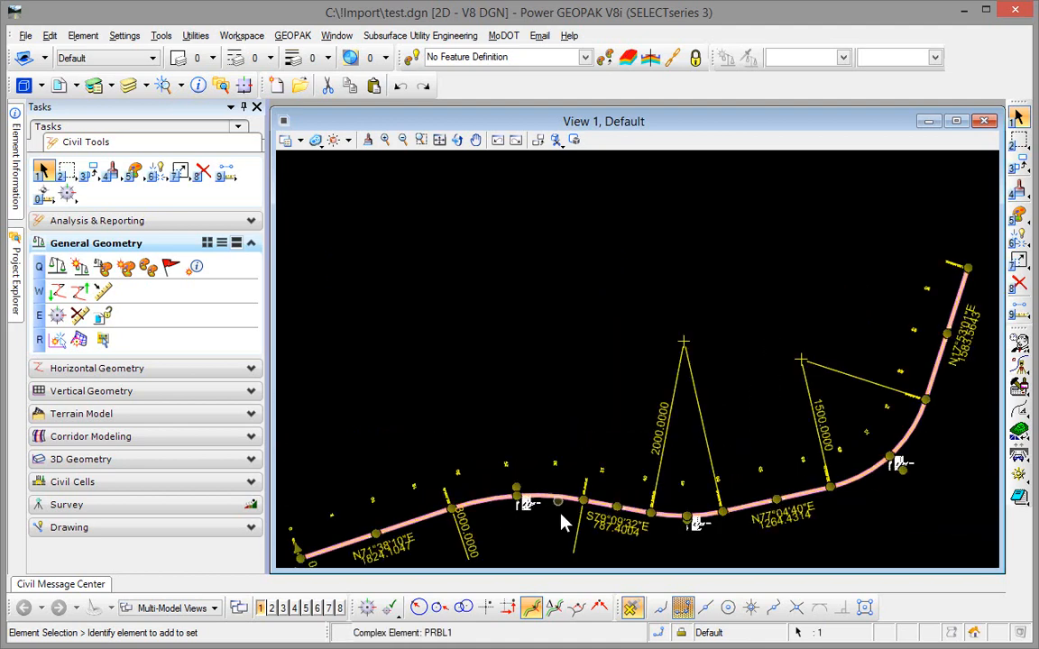
middle_click_drag(523, 552, 475, 456)
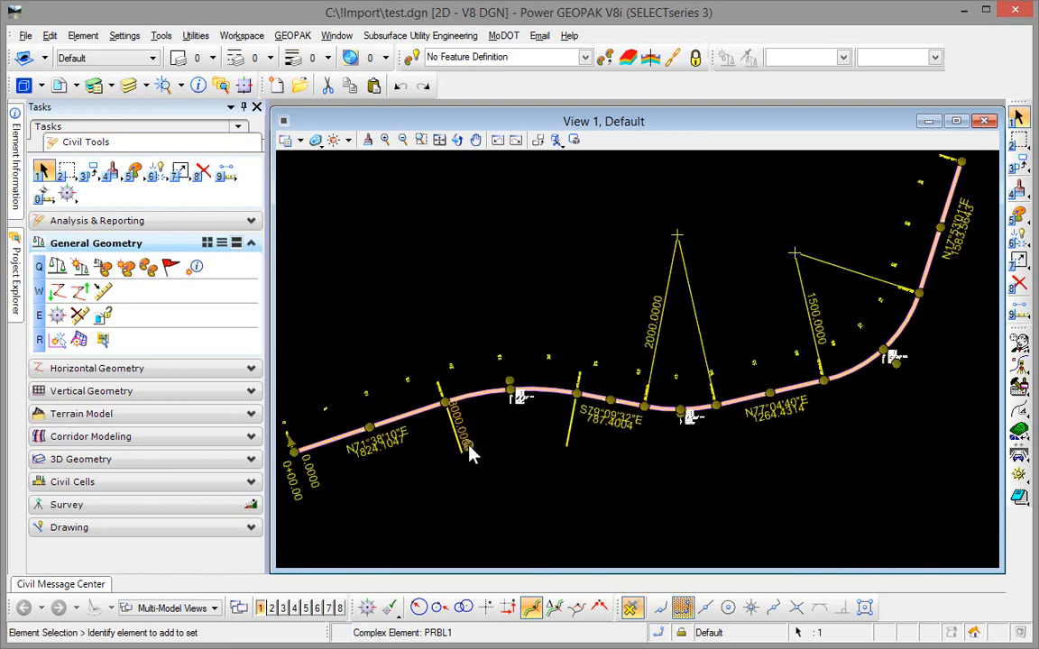
left_click(468, 449)
type("3500")
key("Return")
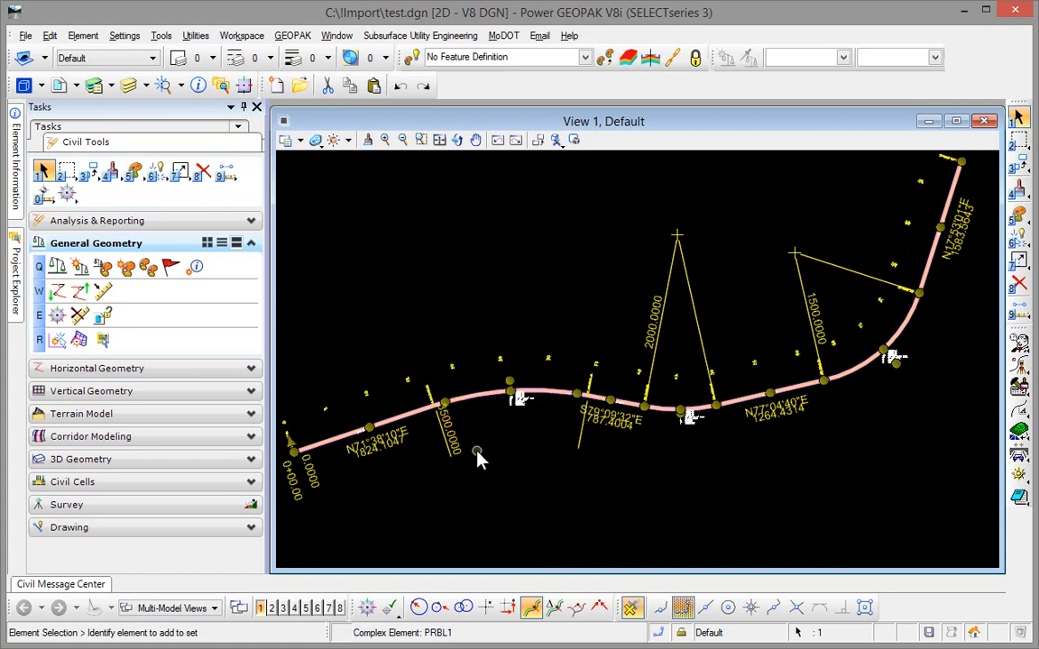
left_click(530, 467)
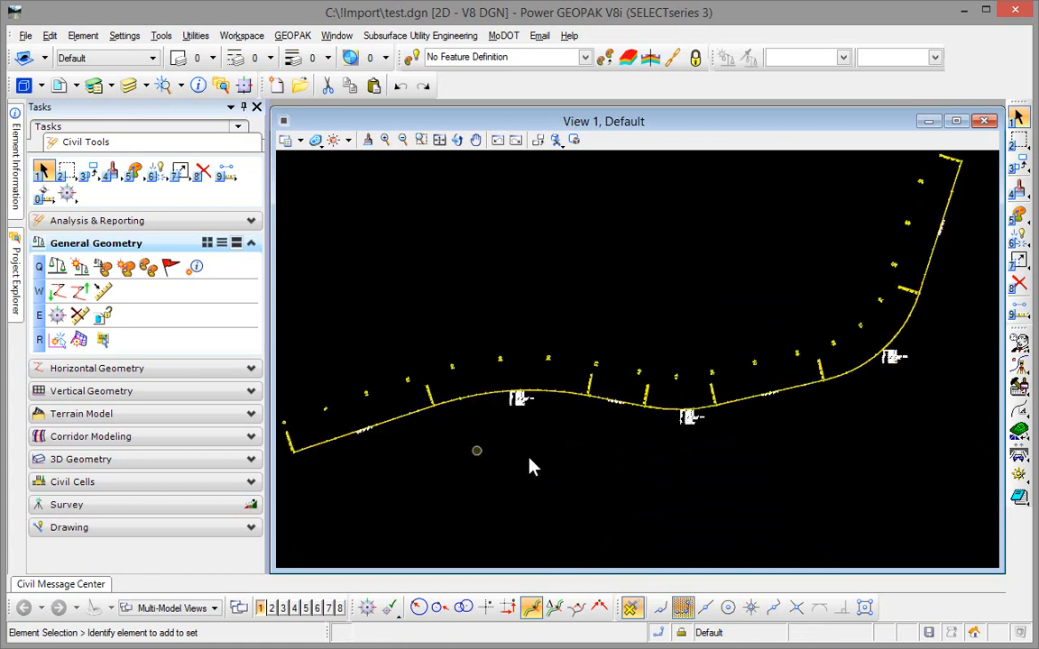
Step: Describe chain PRBL1 in the job 005 coordinate geometry, review its first curve data, and close Coordinate Geometry
left_click(1018, 370)
left_click(467, 326)
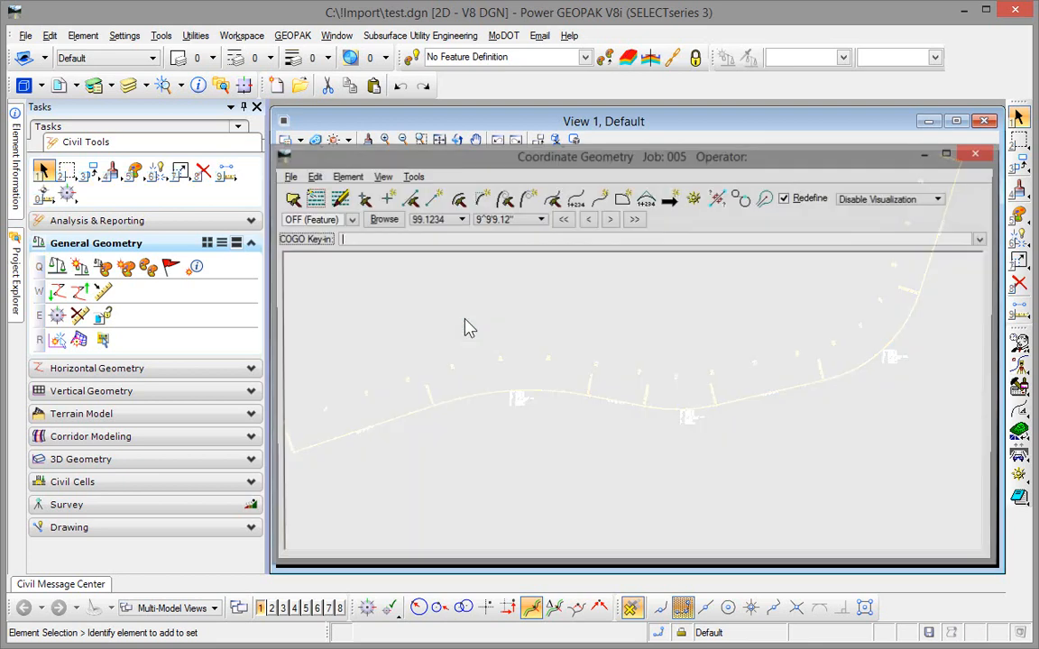
left_click(694, 200)
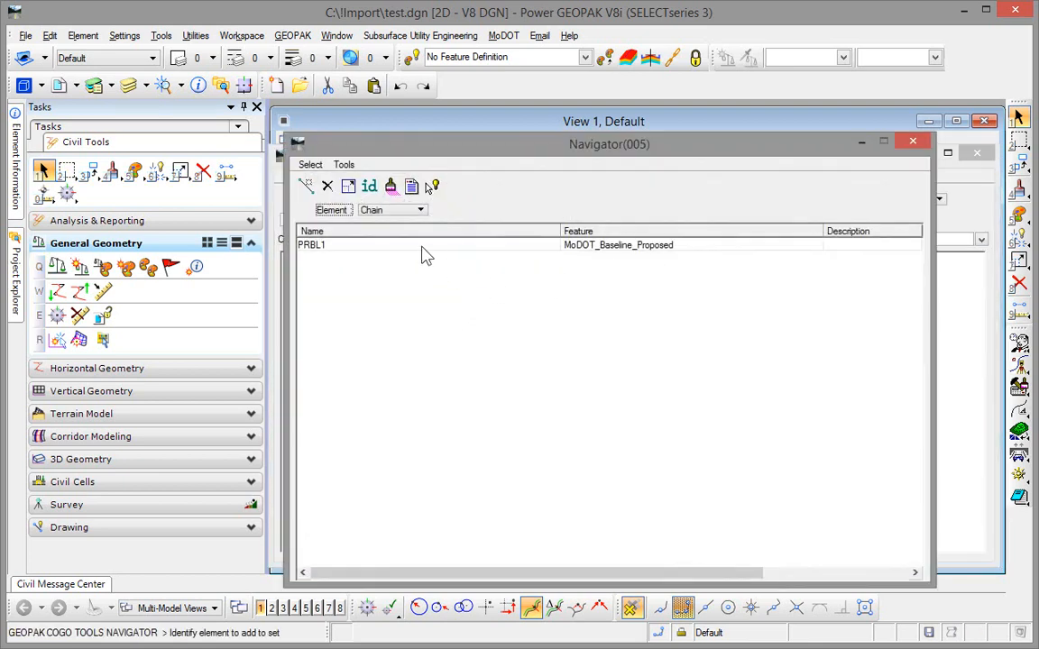
left_click(411, 186)
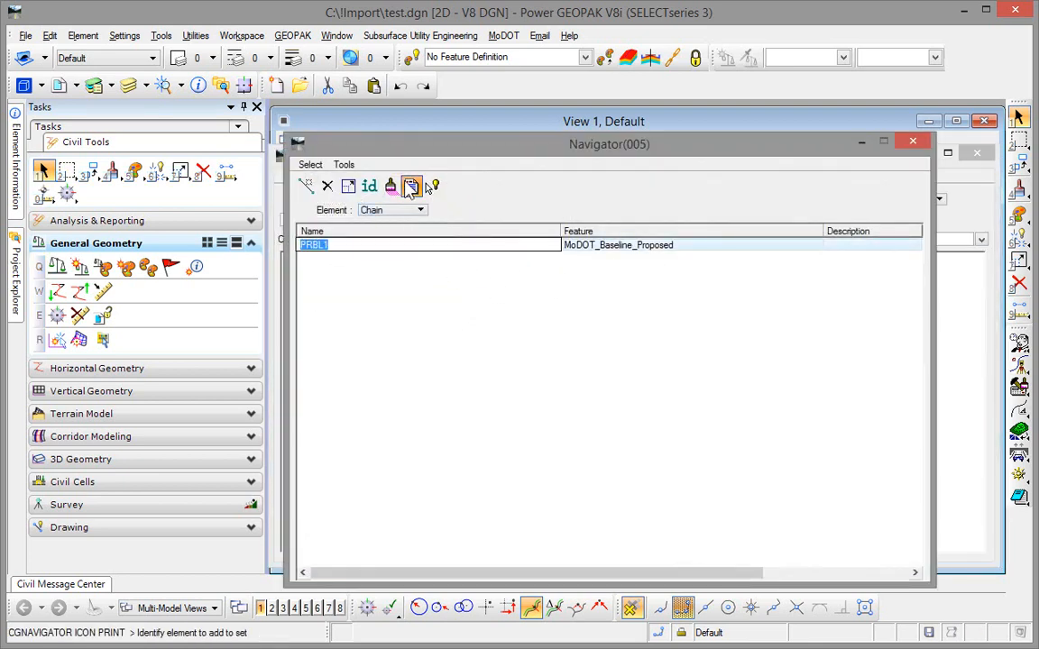
left_click(910, 143)
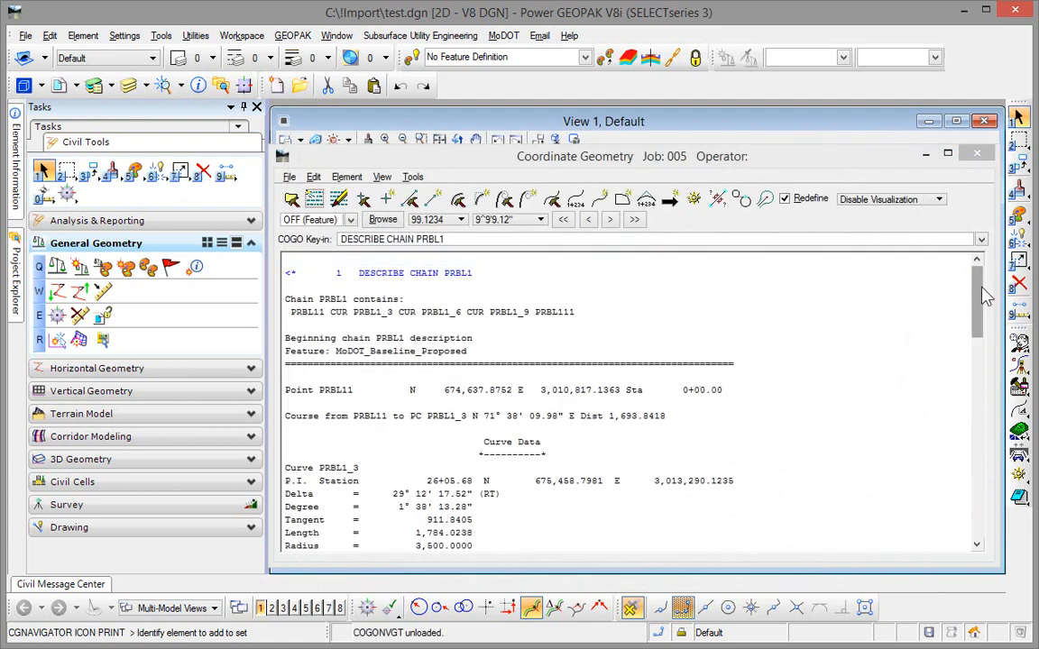
left_click_drag(986, 290, 983, 320)
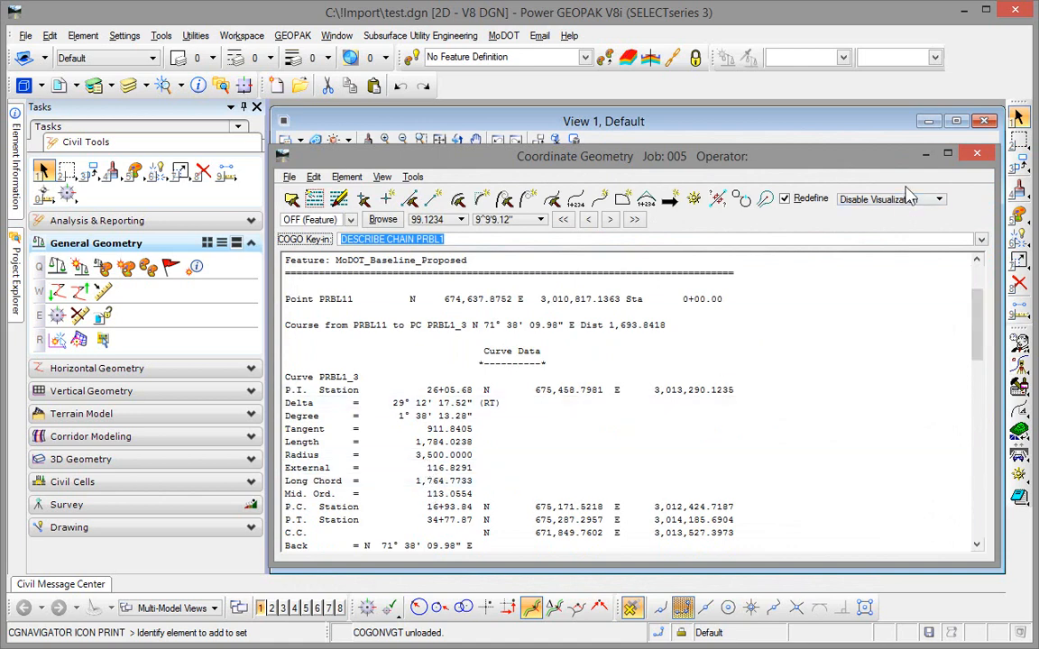
left_click(977, 155)
left_click(530, 293)
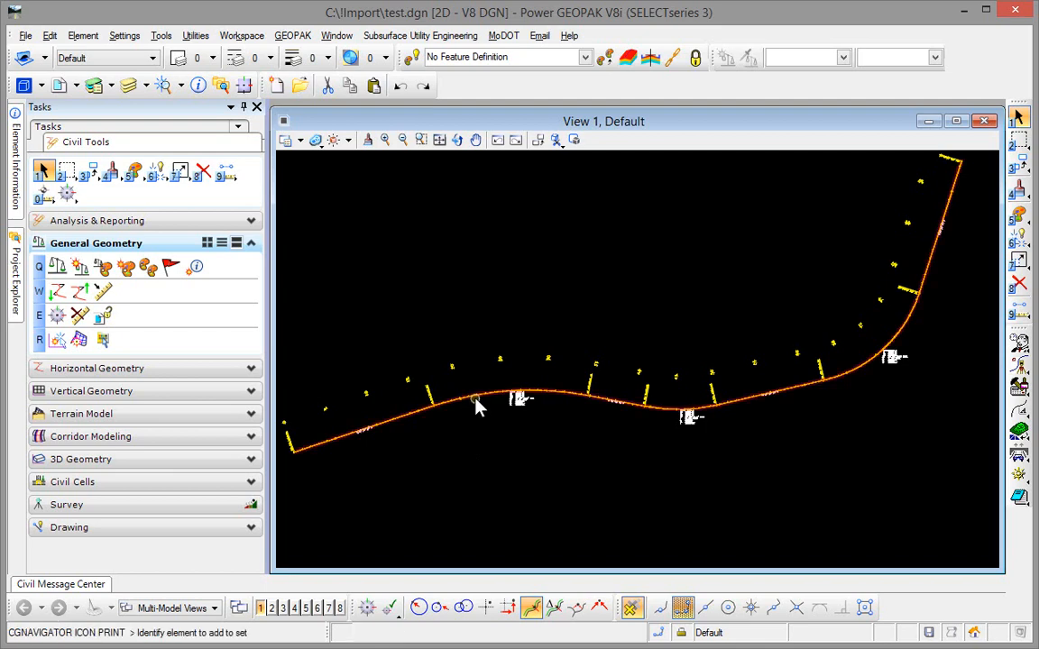
Step: Open the profile model of the PRBL1 baseline in View 2
left_click(478, 405)
mouse_move(478, 406)
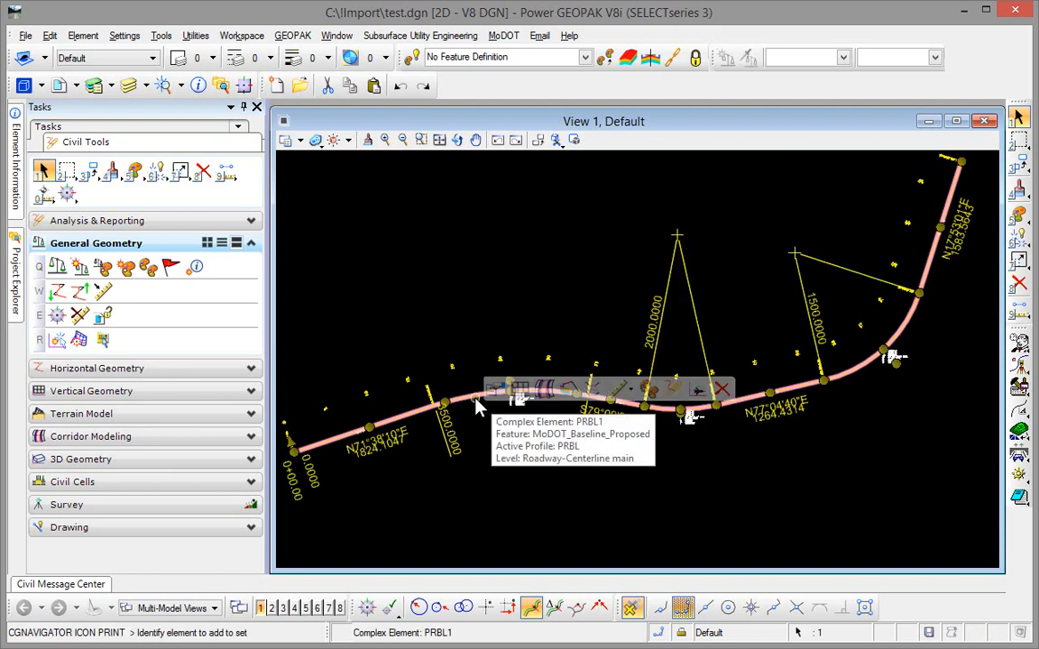
left_click(521, 390)
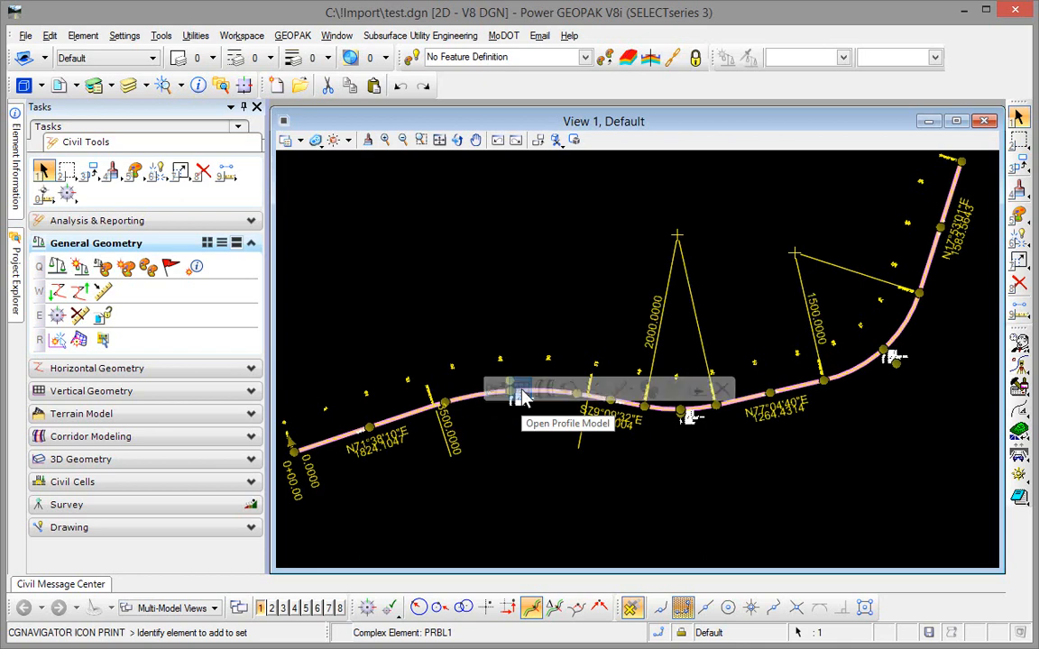
left_click(270, 608)
left_click(770, 320)
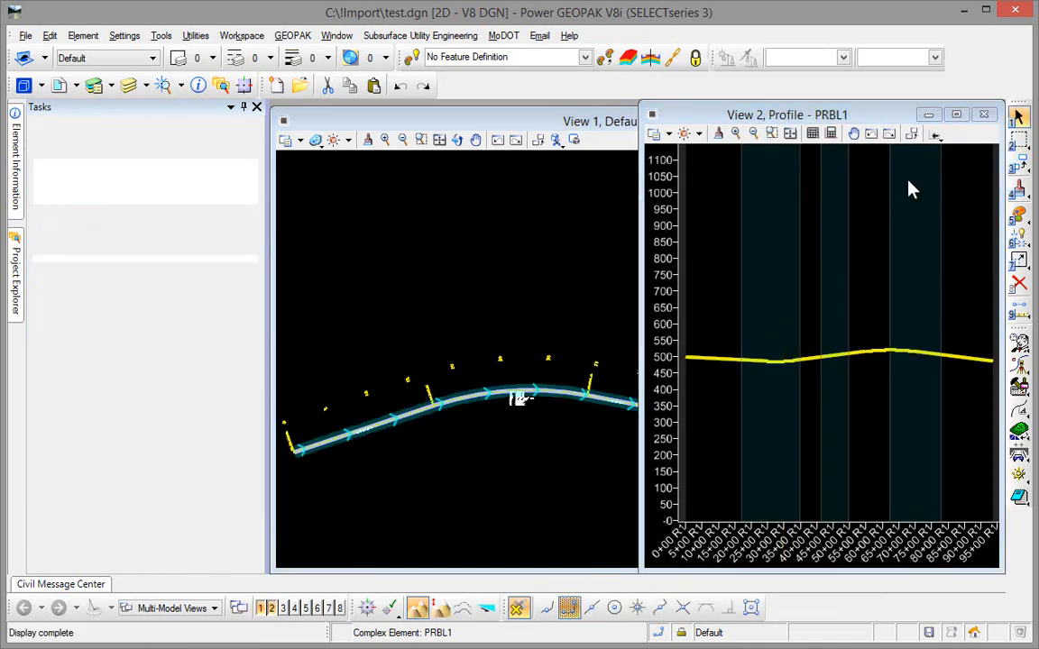
Step: Examine the active profile PRBL along its length and its properties, and close the profile view
left_click(859, 360)
scroll(807, 370, "up", 8)
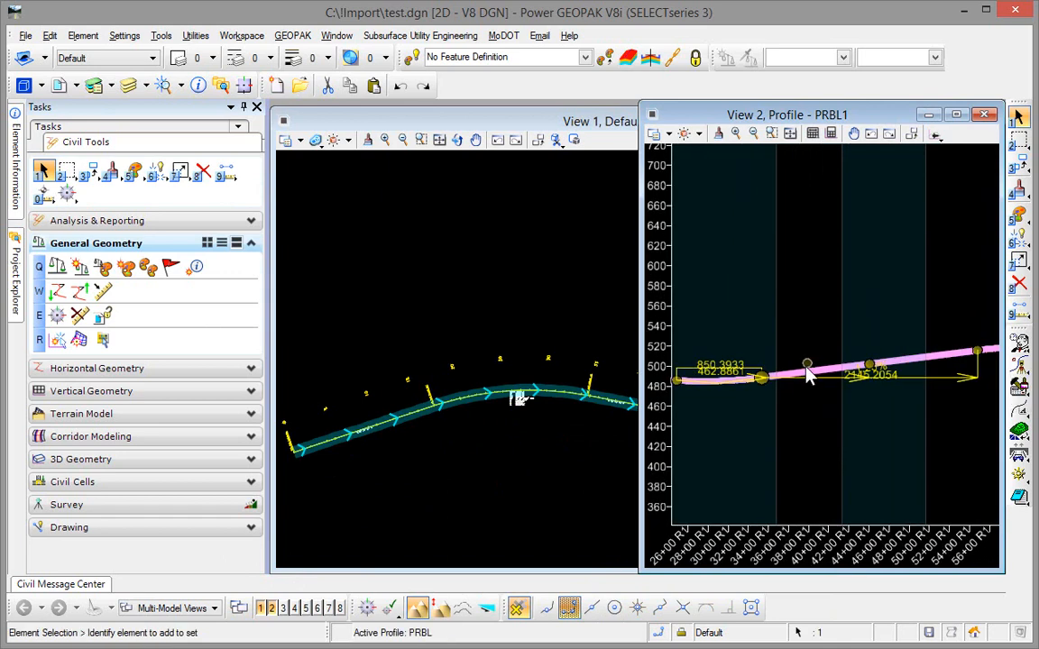
middle_click_drag(950, 429, 791, 455)
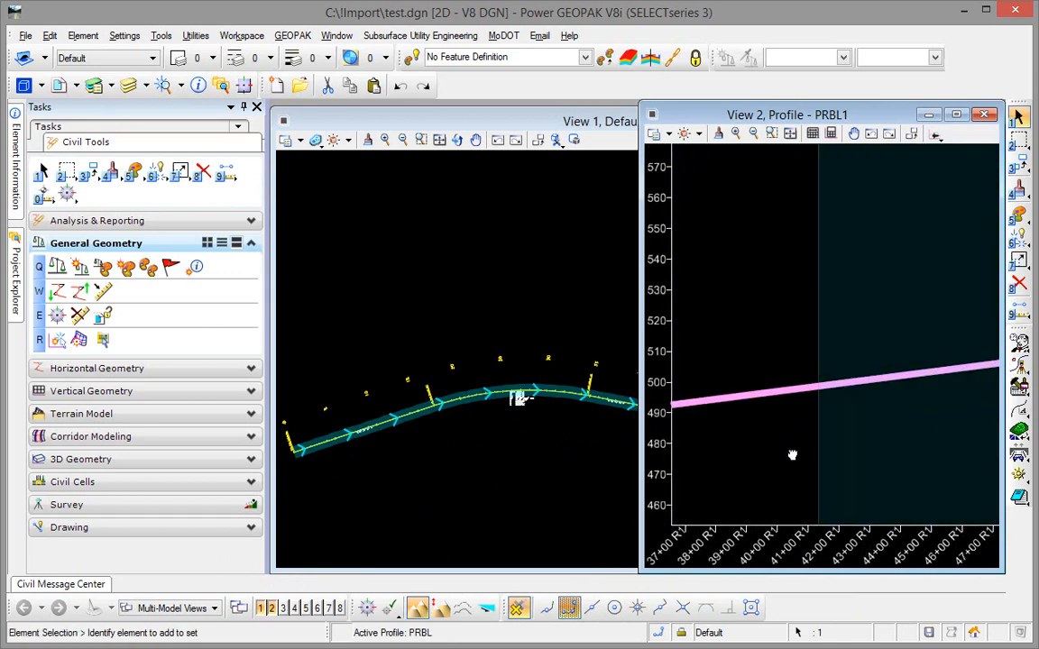
scroll(791, 455, "down", 3)
scroll(771, 466, "down", 2)
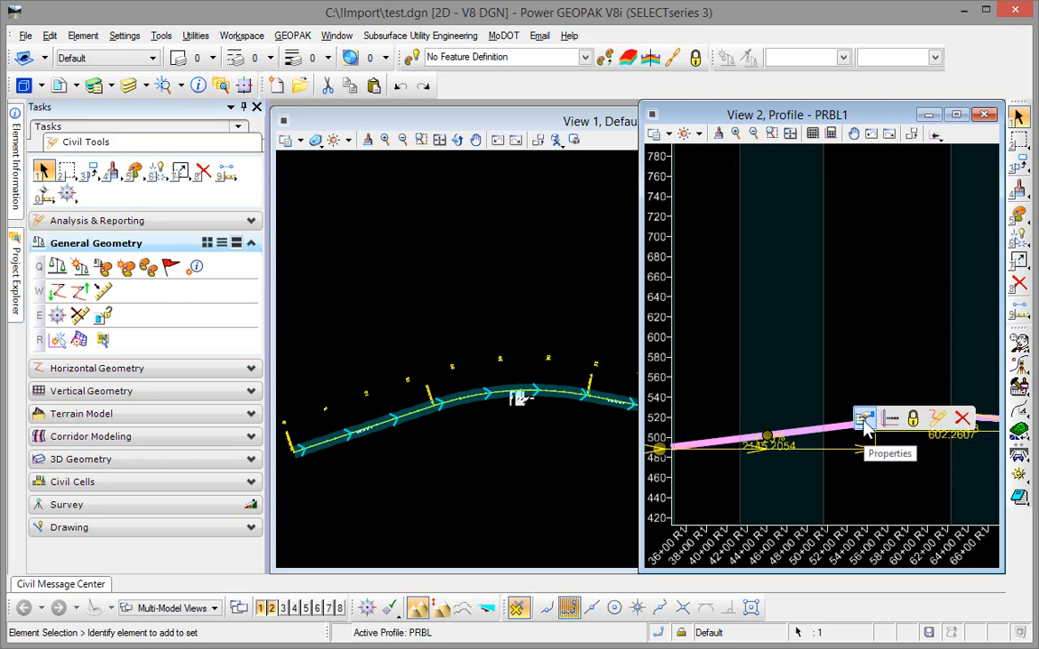
left_click(863, 419)
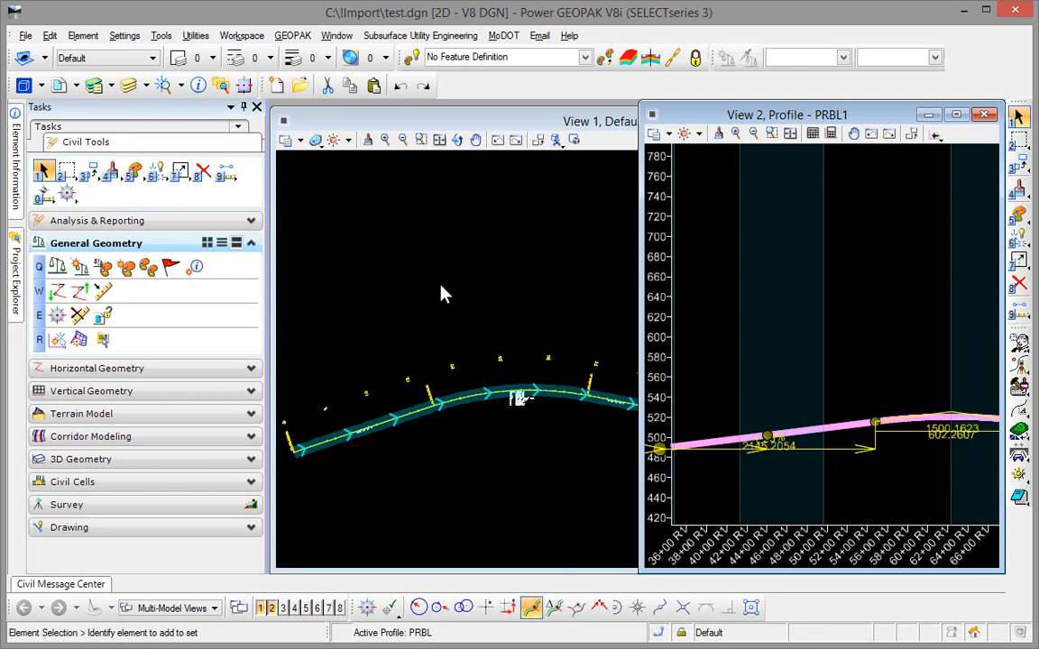
left_click(441, 297)
left_click(988, 115)
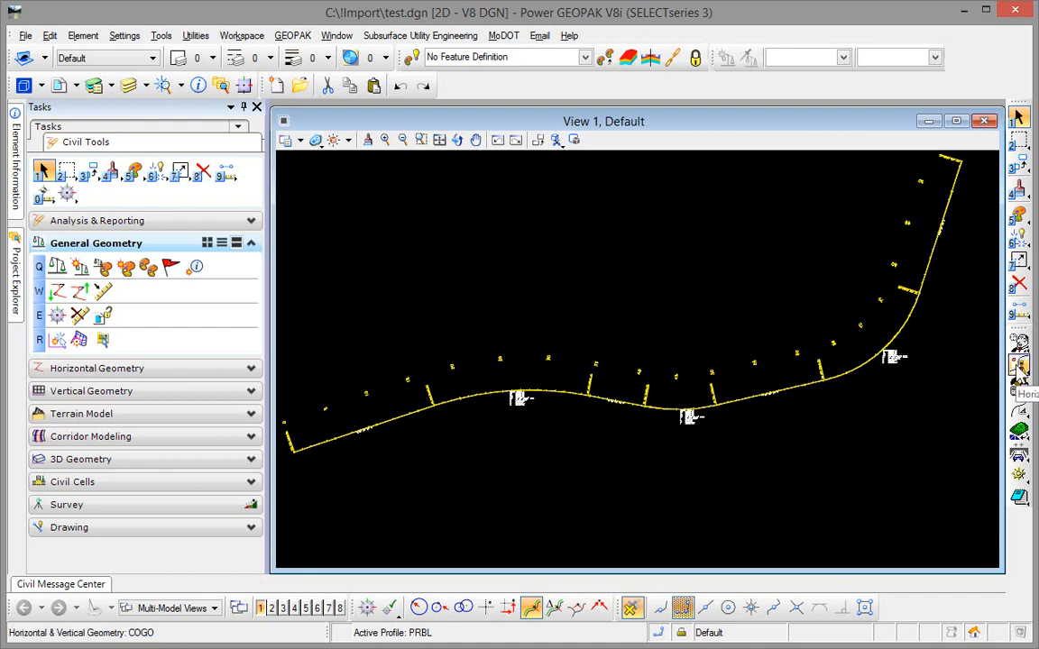
Step: Create a new coordinate geometry database for job 006 and close Coordinate Geometry
left_click(1019, 365)
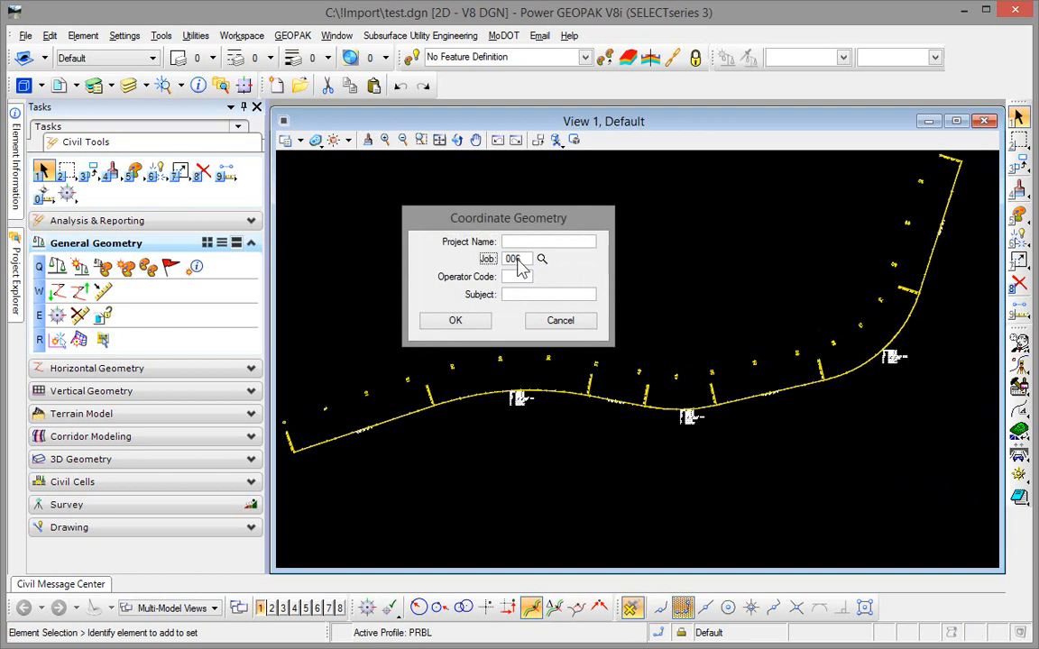
left_click(462, 325)
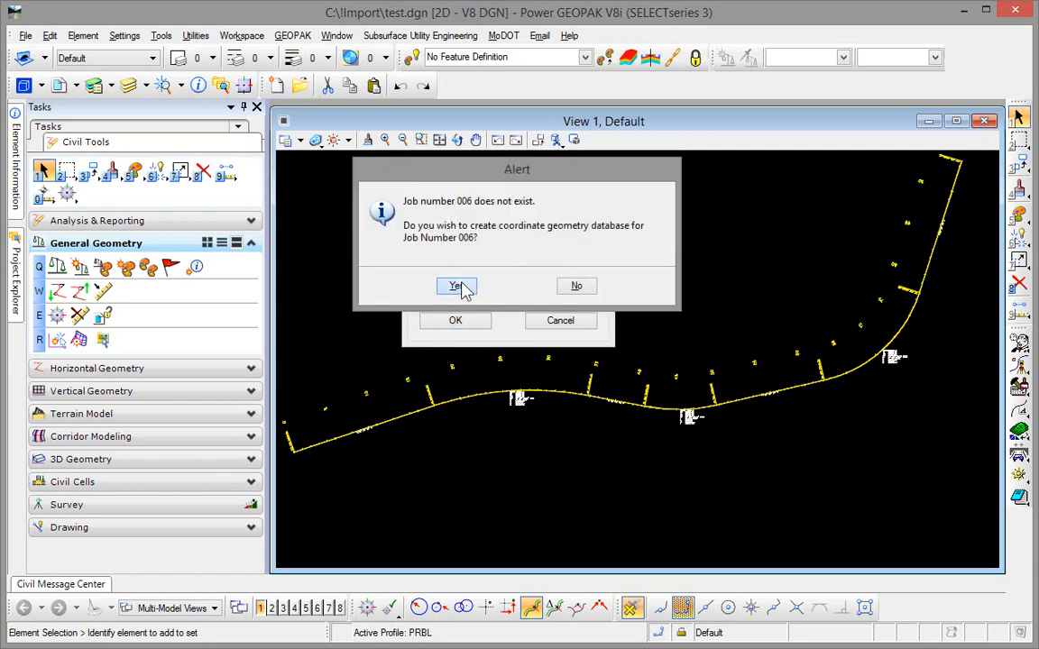
left_click(458, 286)
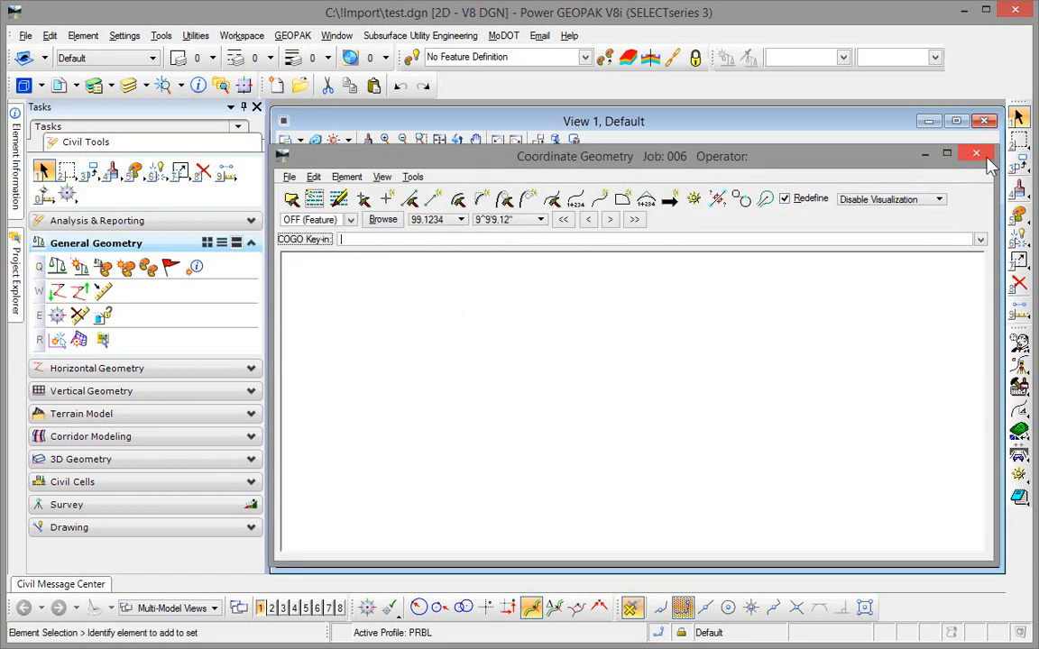
left_click(976, 153)
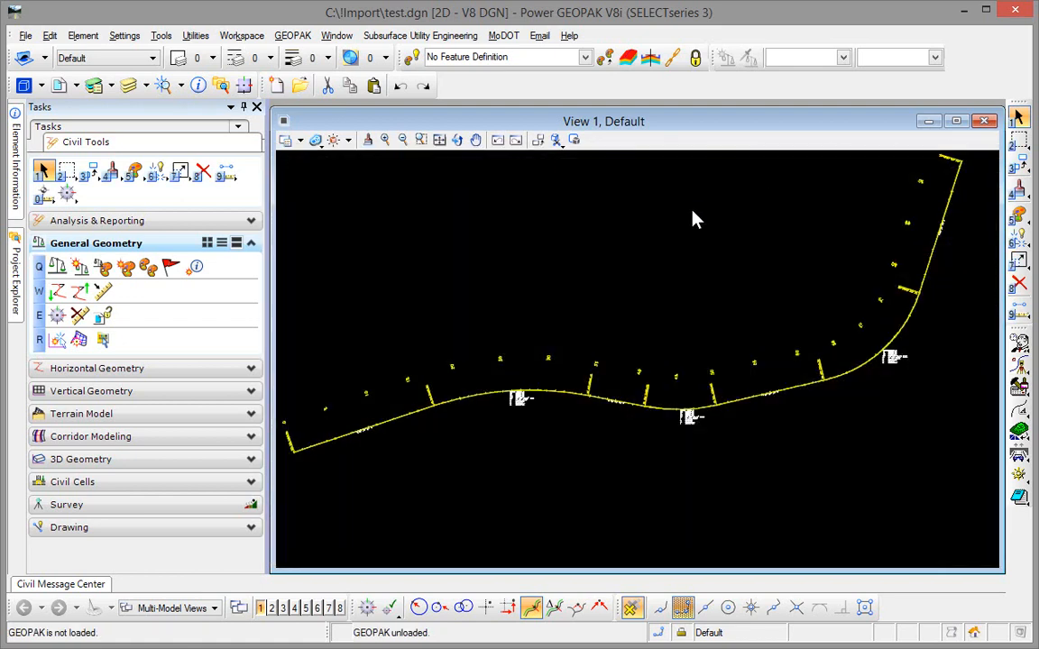
Step: Export the PRBL1 baseline to native format, choosing job006.gpk as the job
left_click(78, 294)
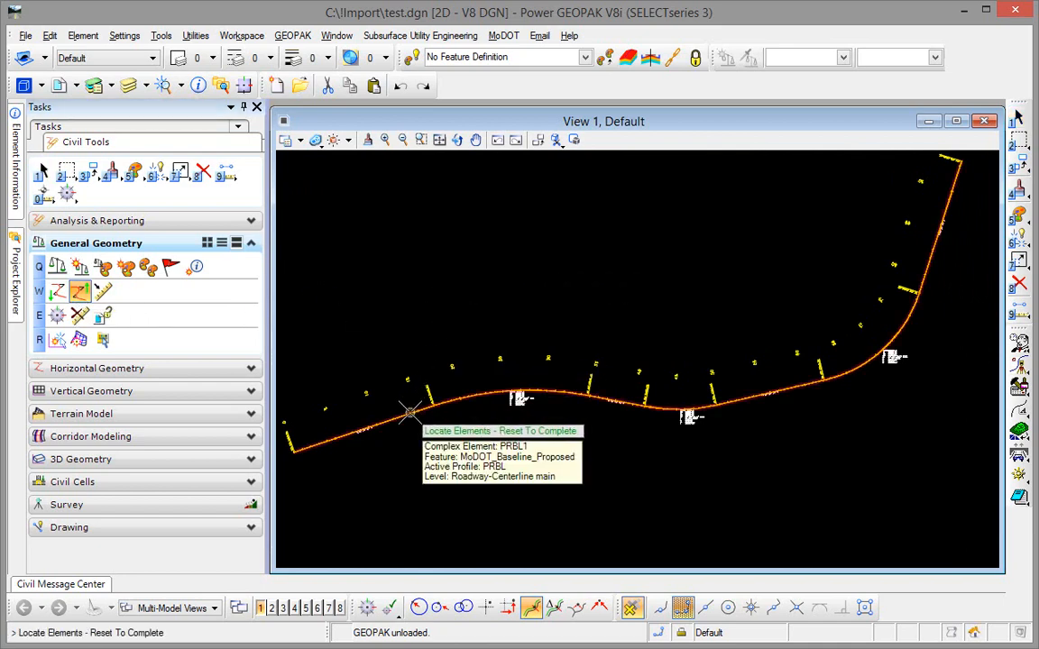
left_click(410, 412)
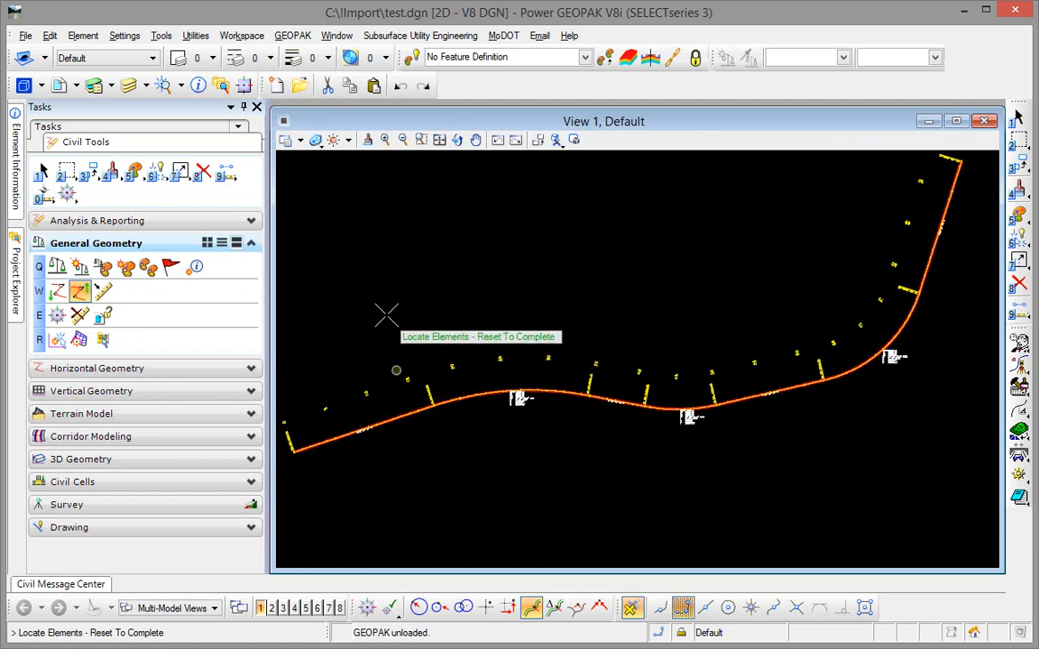
right_click(386, 314)
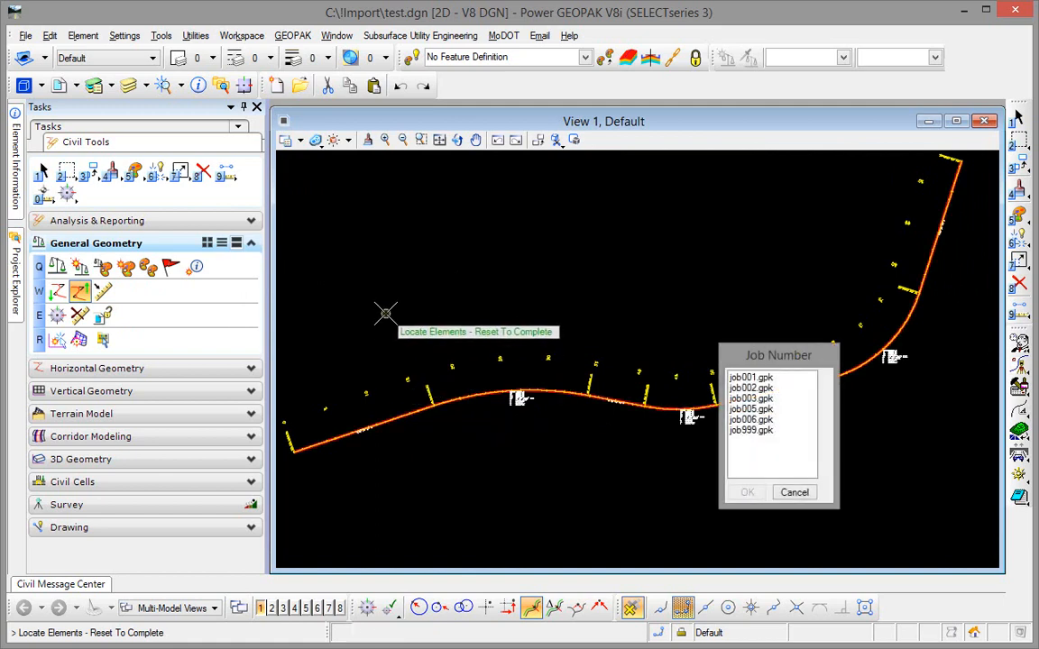
left_click(747, 418)
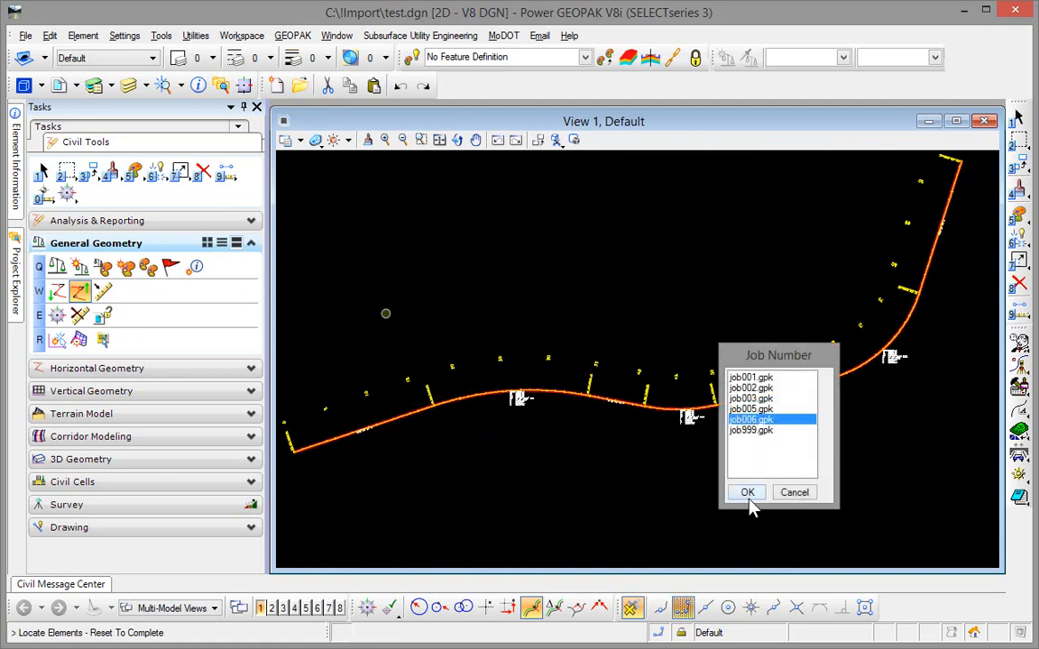
left_click(747, 493)
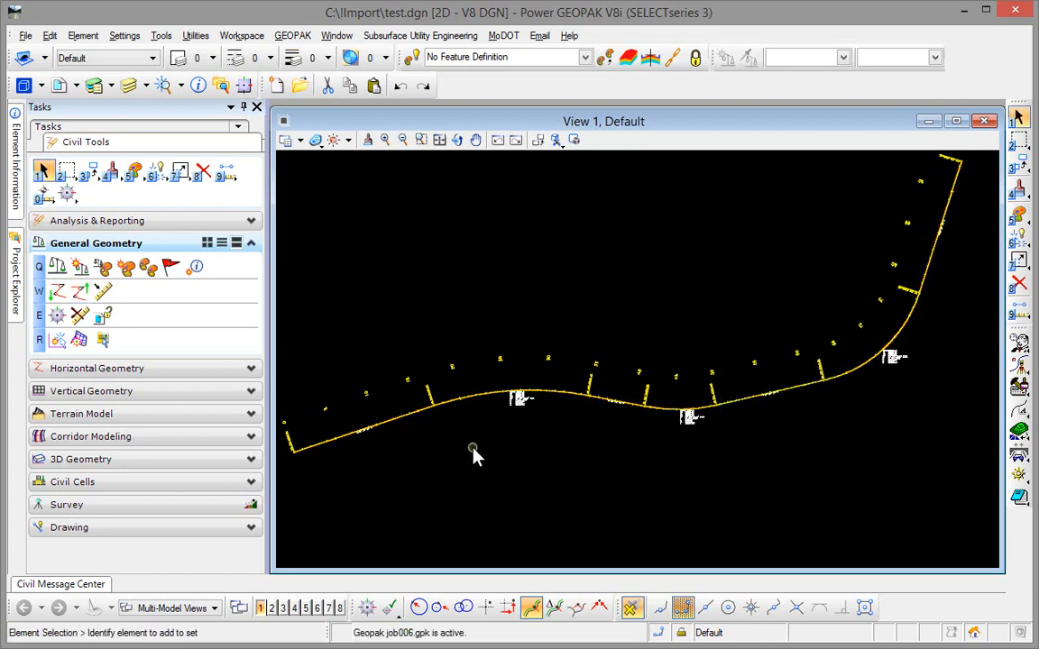
Step: Check the chains stored in job 006 with the COGO Navigator, and close Coordinate Geometry
left_click(1020, 365)
left_click(489, 322)
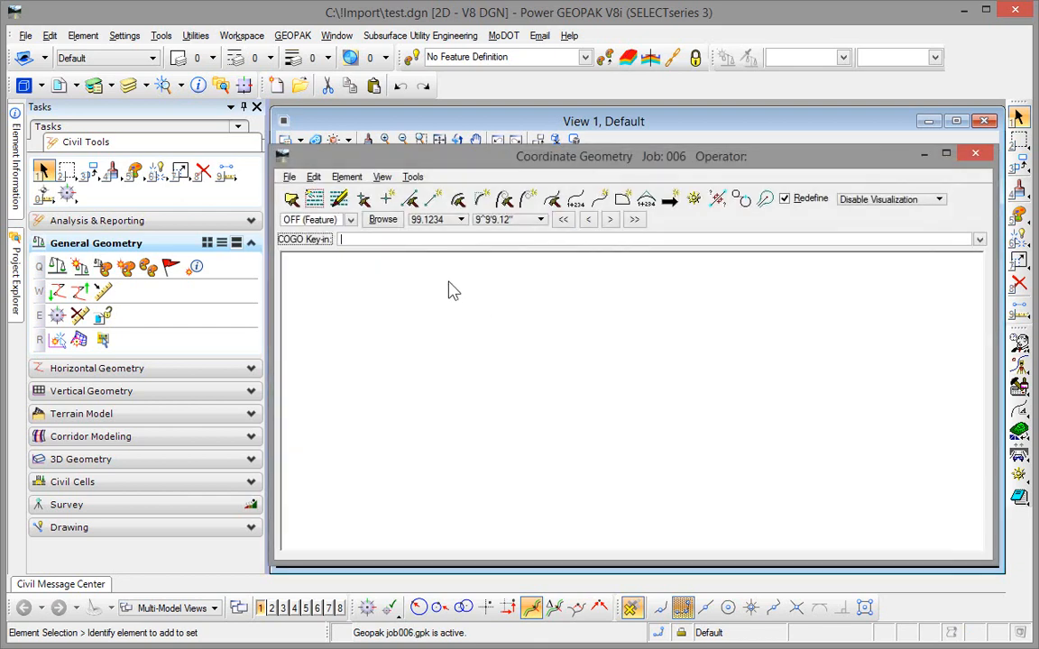
left_click(693, 199)
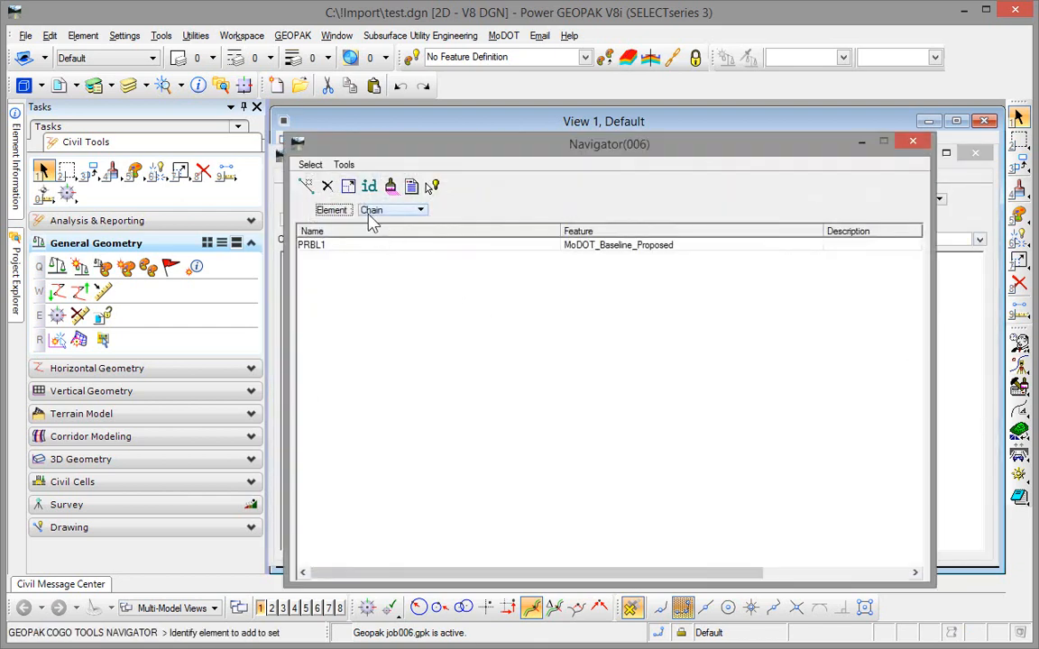
left_click(913, 143)
left_click(976, 155)
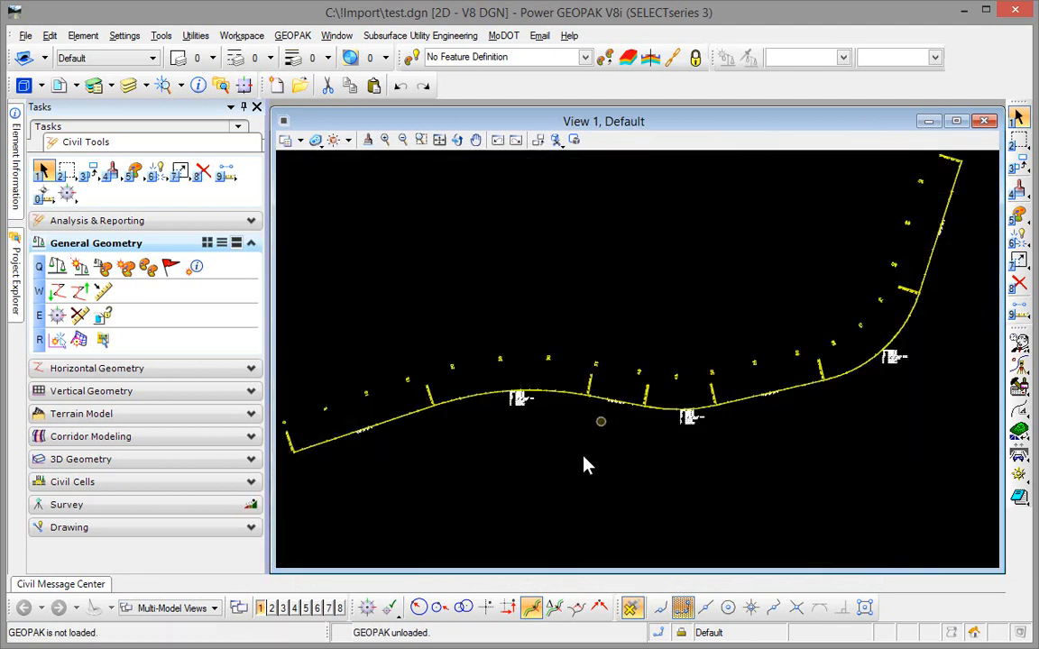
scroll(550, 417, "up", 6)
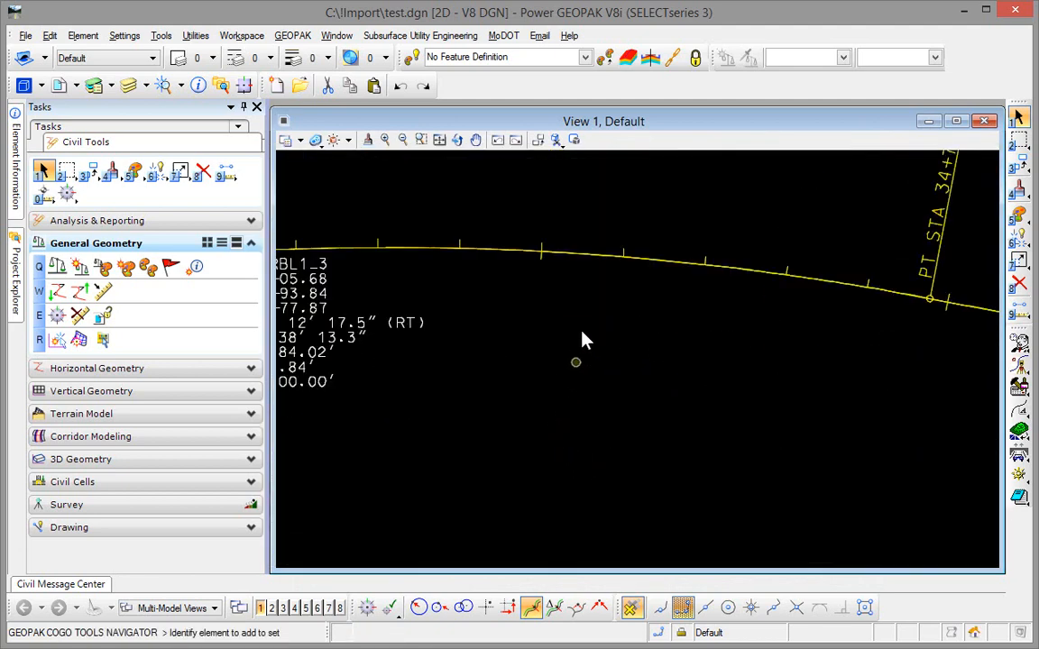
Step: Generate a Horizontal Geometry Report for the PRBL1 baseline and review the report's format options without changing them
left_click(591, 263)
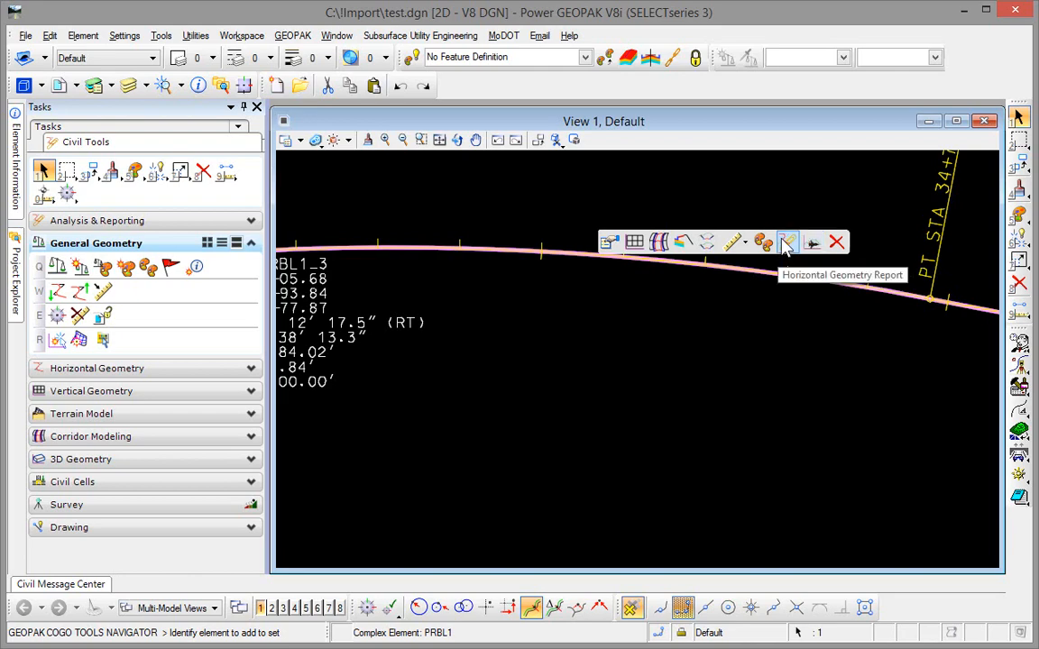
left_click(784, 245)
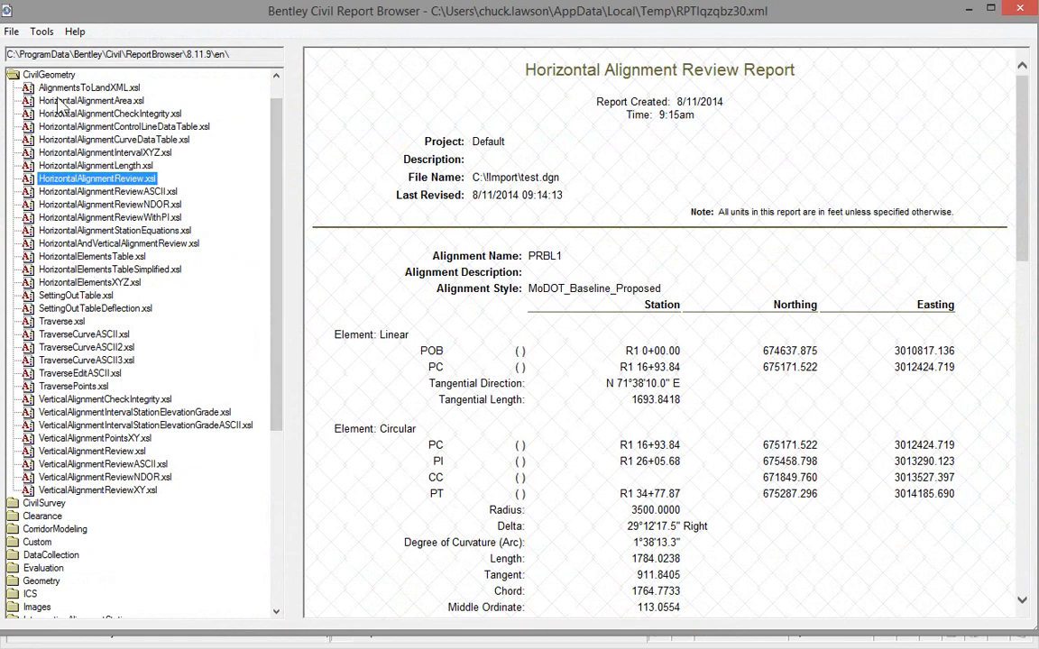
left_click(42, 31)
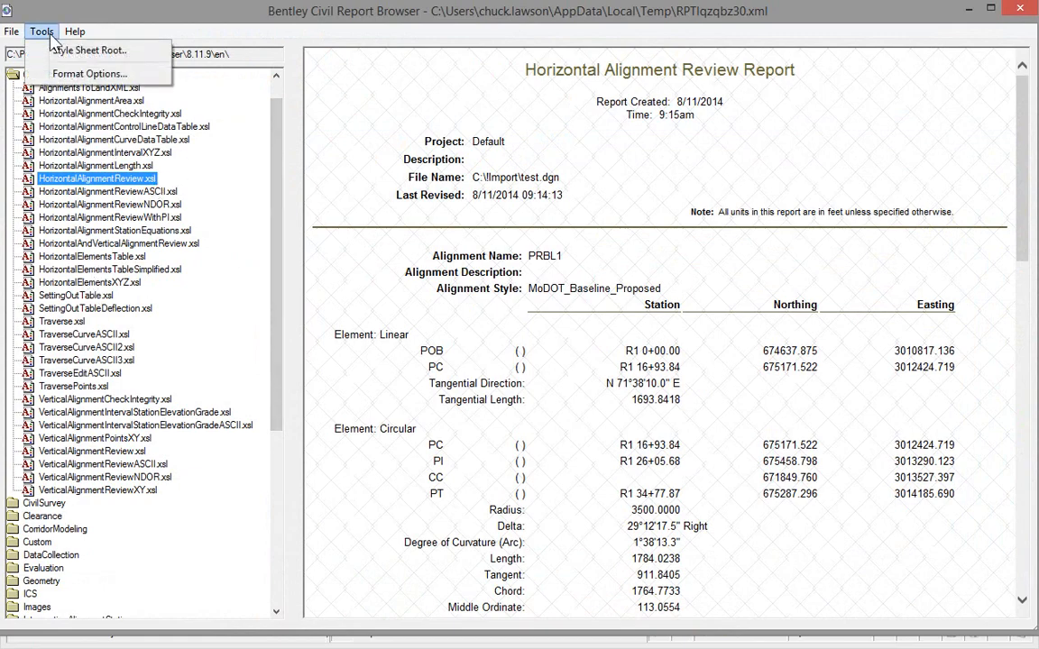
left_click(85, 73)
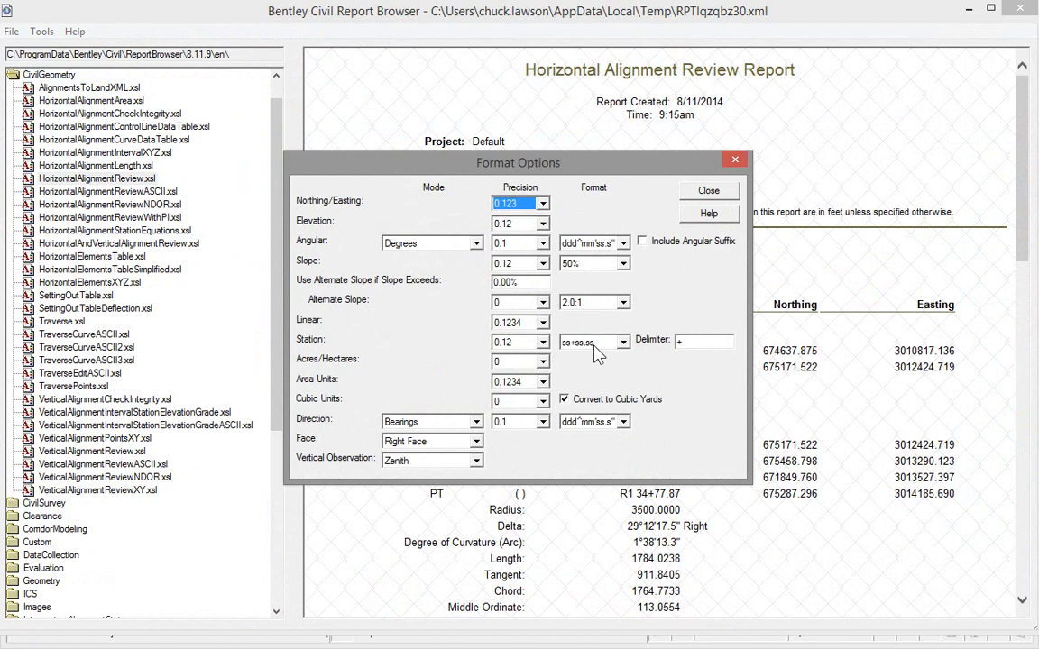
left_click(709, 190)
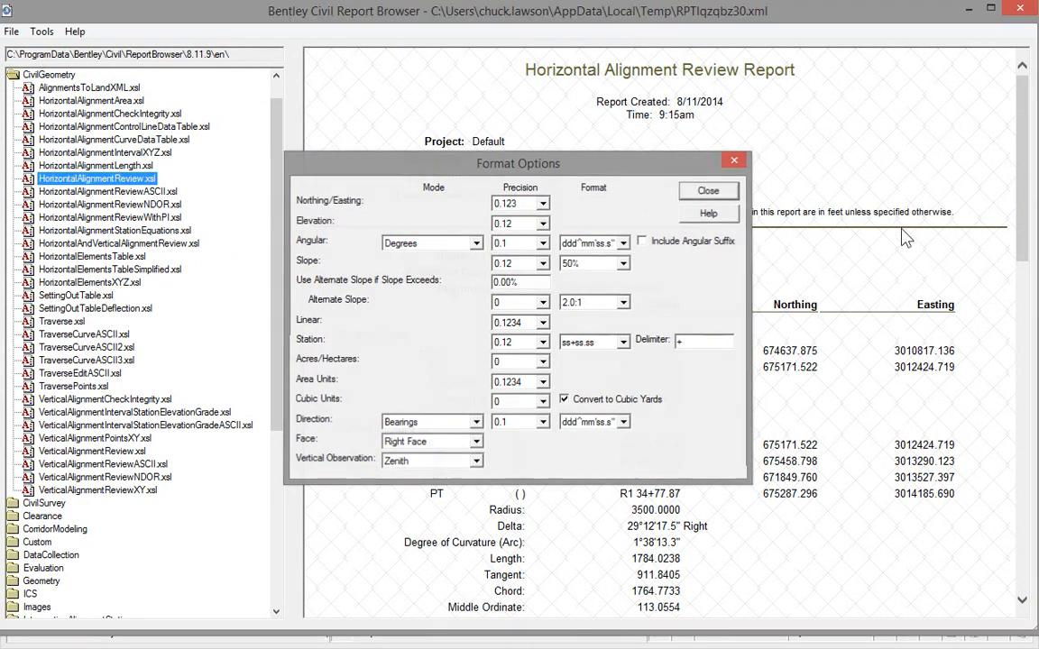
right_click(663, 176)
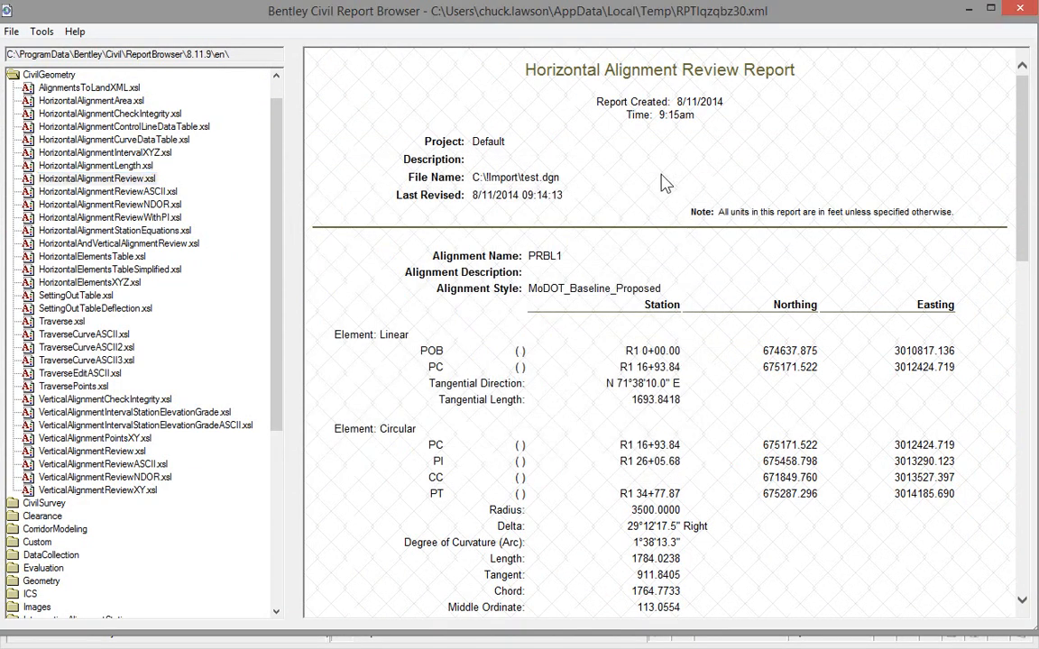
Step: Check which file types the horizontal alignment report can be saved as, and cancel without saving
left_click(12, 32)
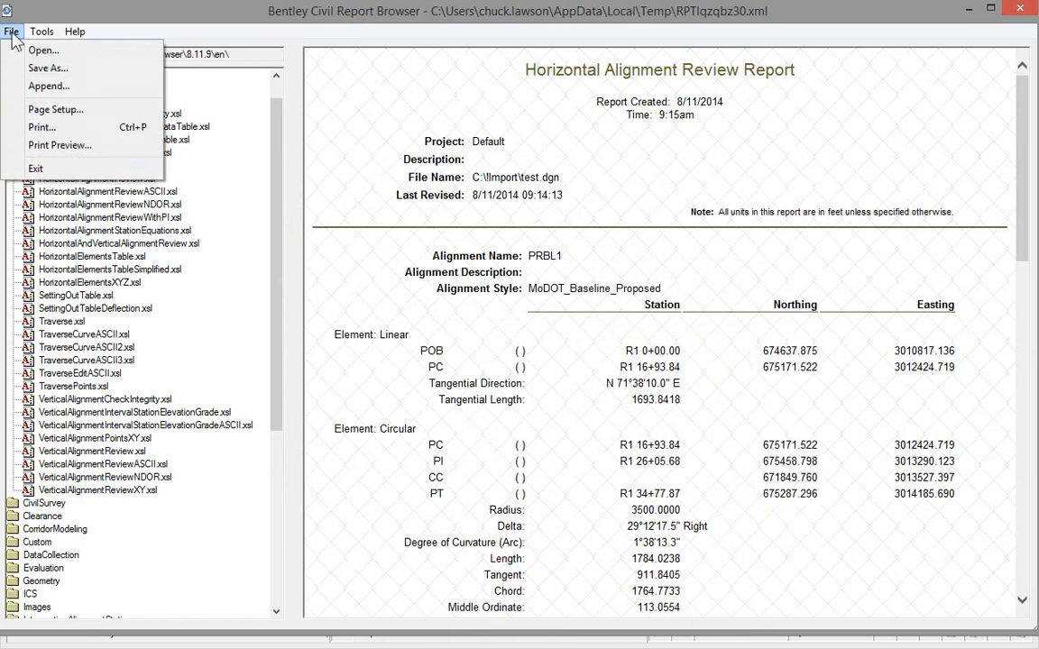
left_click(47, 67)
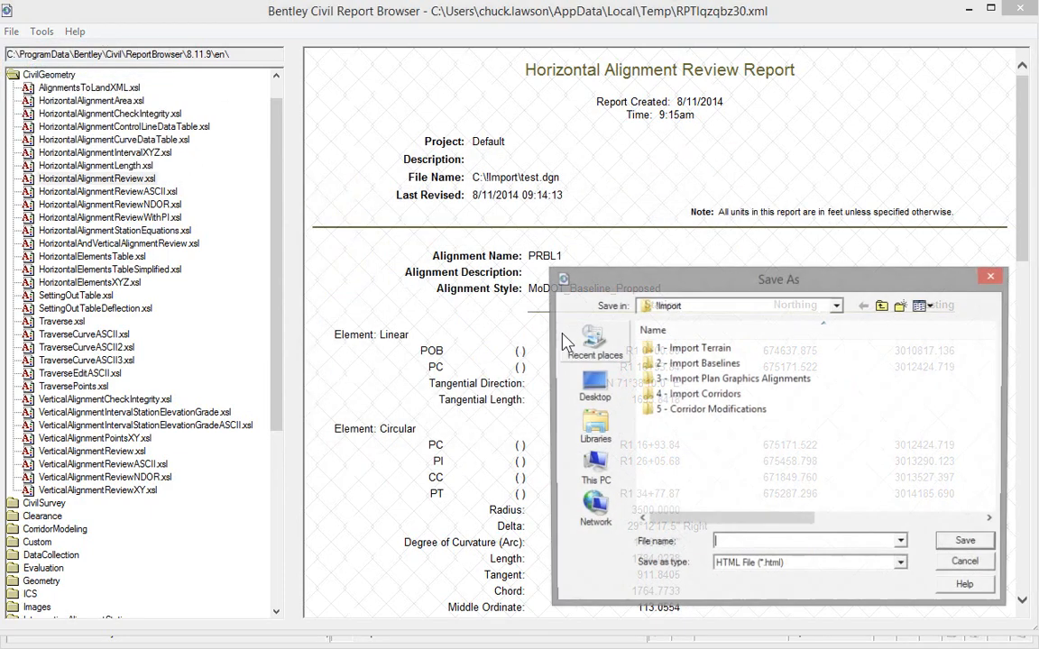
left_click_drag(682, 286, 322, 135)
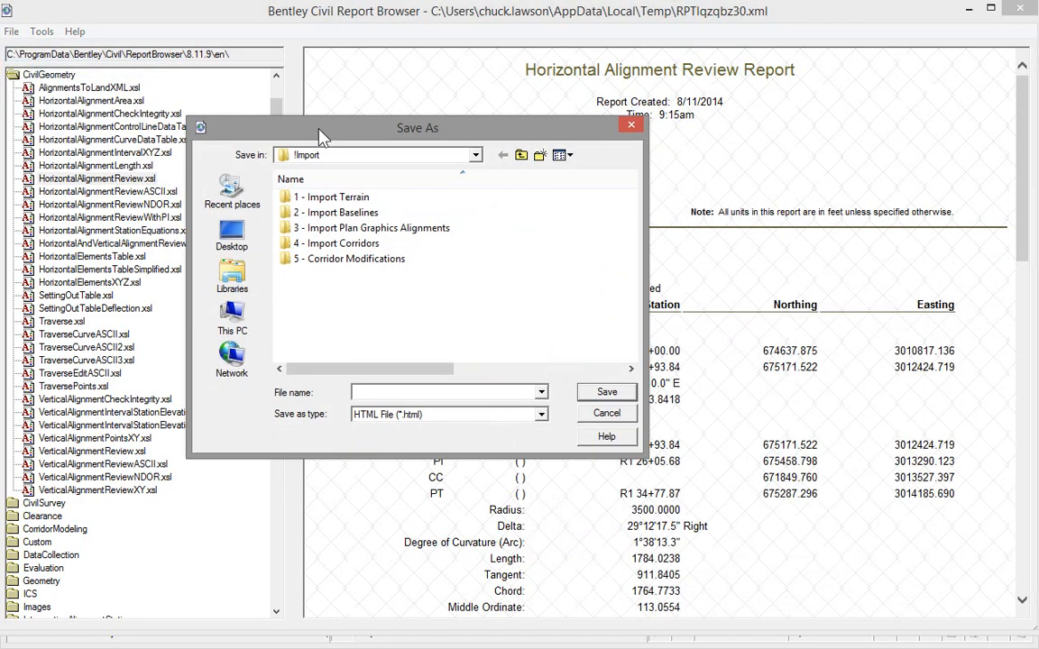
left_click(541, 413)
key("Down")
key("Down")
key("Down")
key("Down")
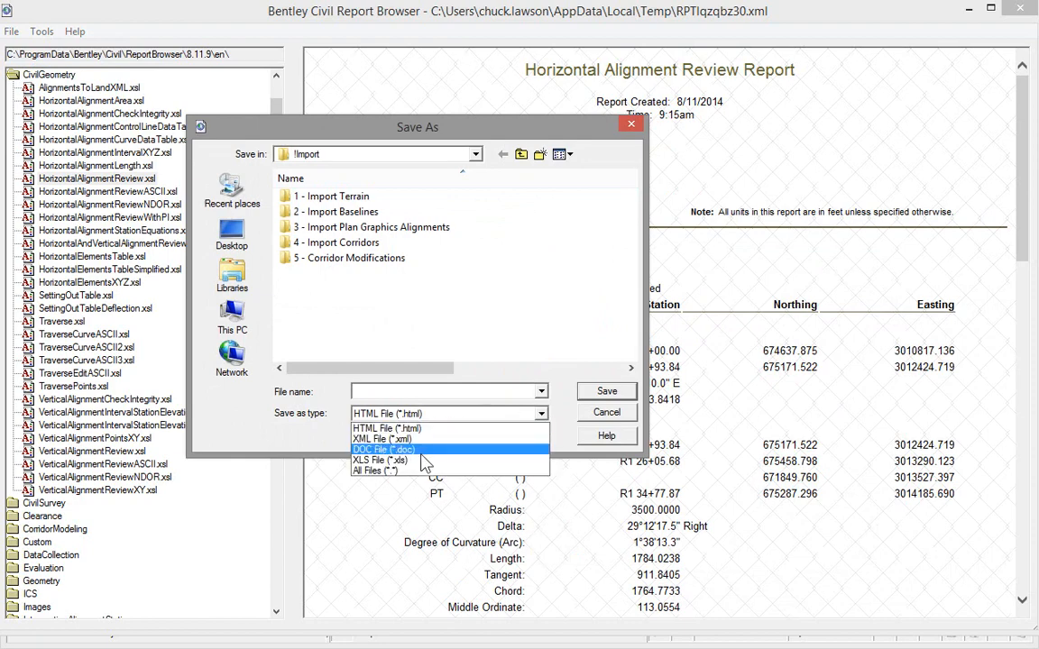
left_click(618, 411)
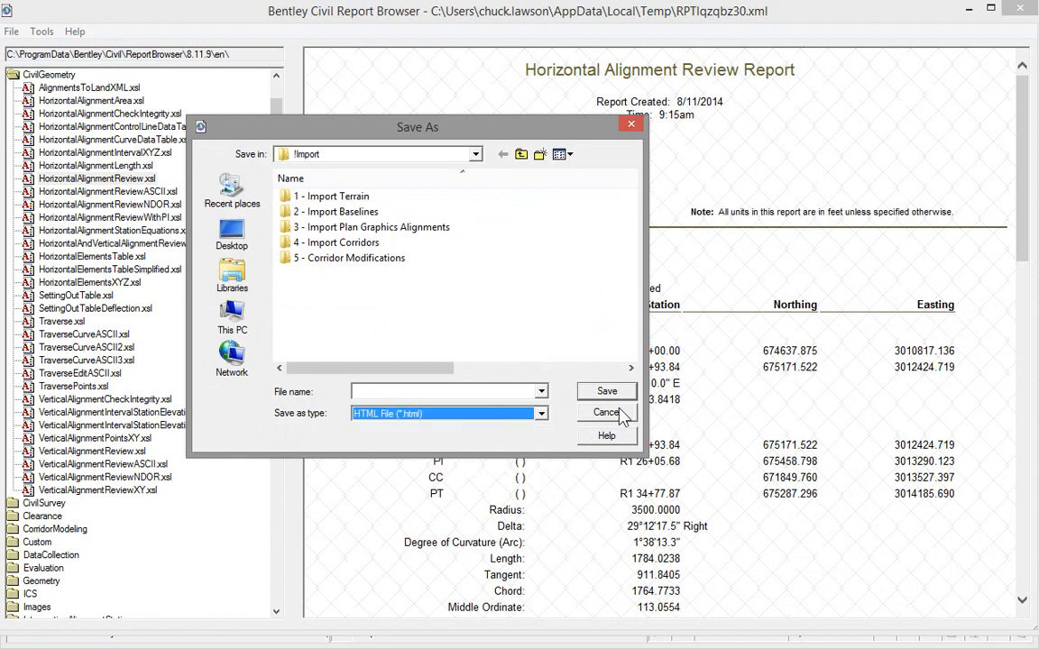
left_click(616, 416)
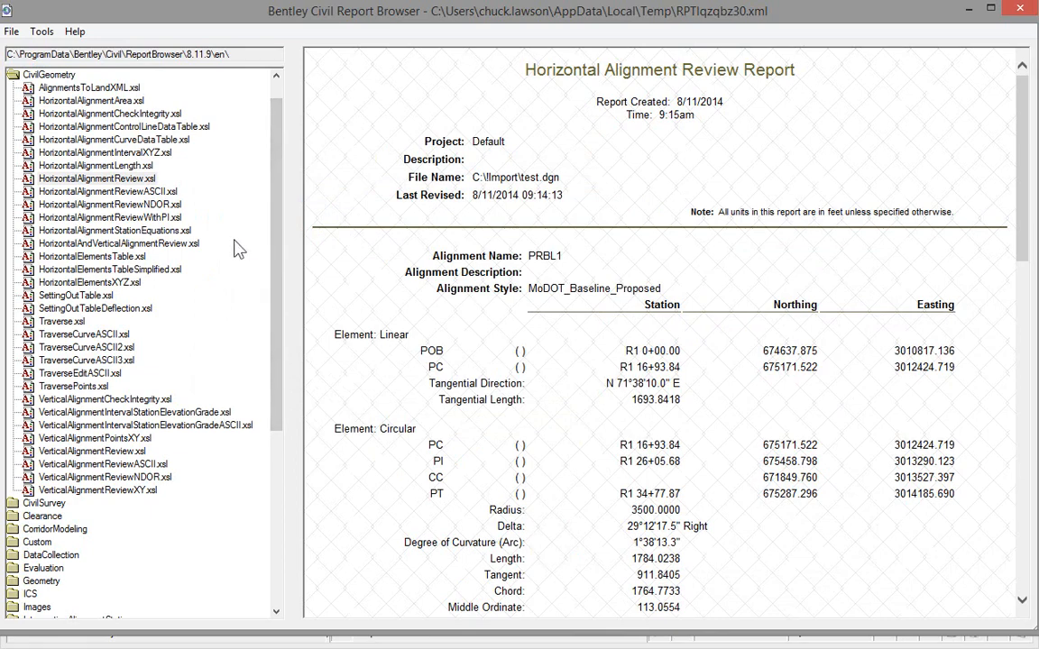
Step: View PRBL1 in the alignment length, ASCII review, interval XYZ and curve data table report styles, and close the report browser
left_click(120, 166)
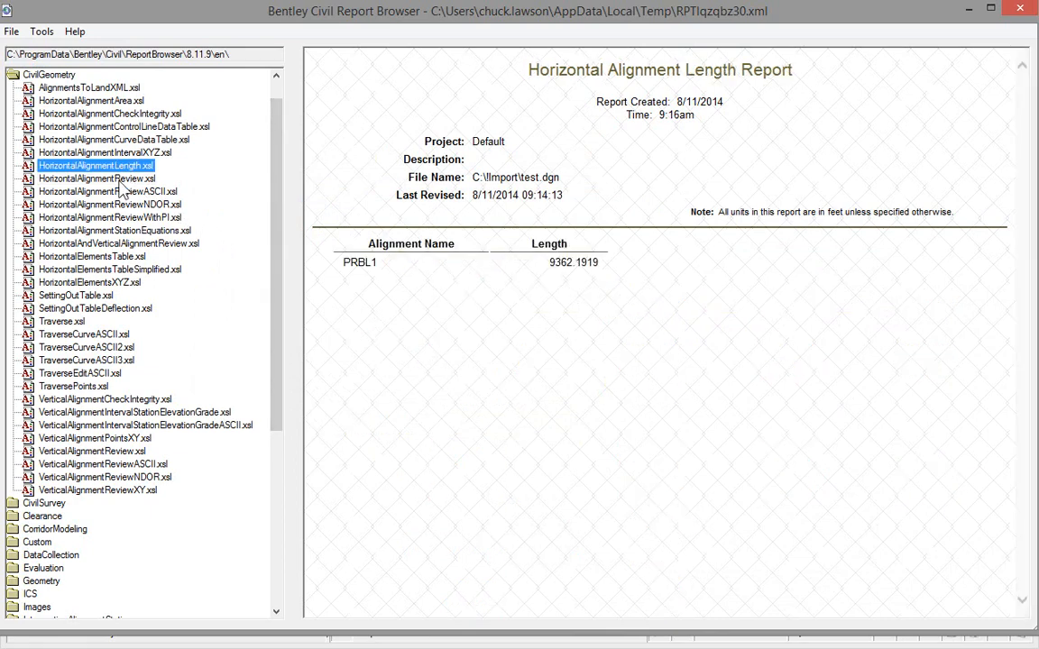
left_click(117, 191)
left_click(107, 166)
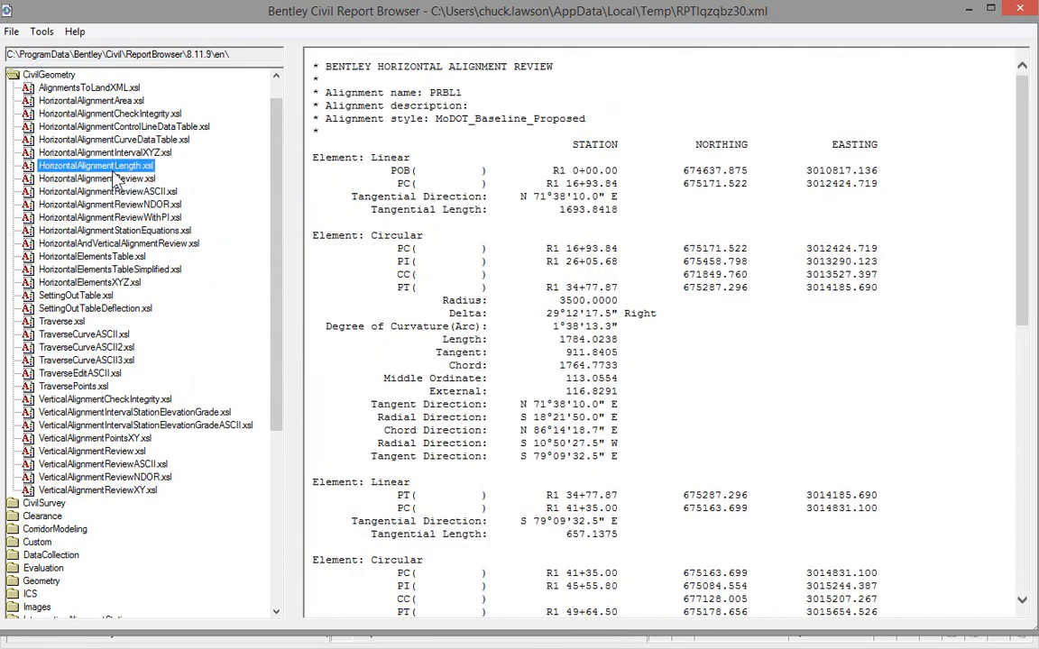
left_click(109, 152)
left_click(109, 141)
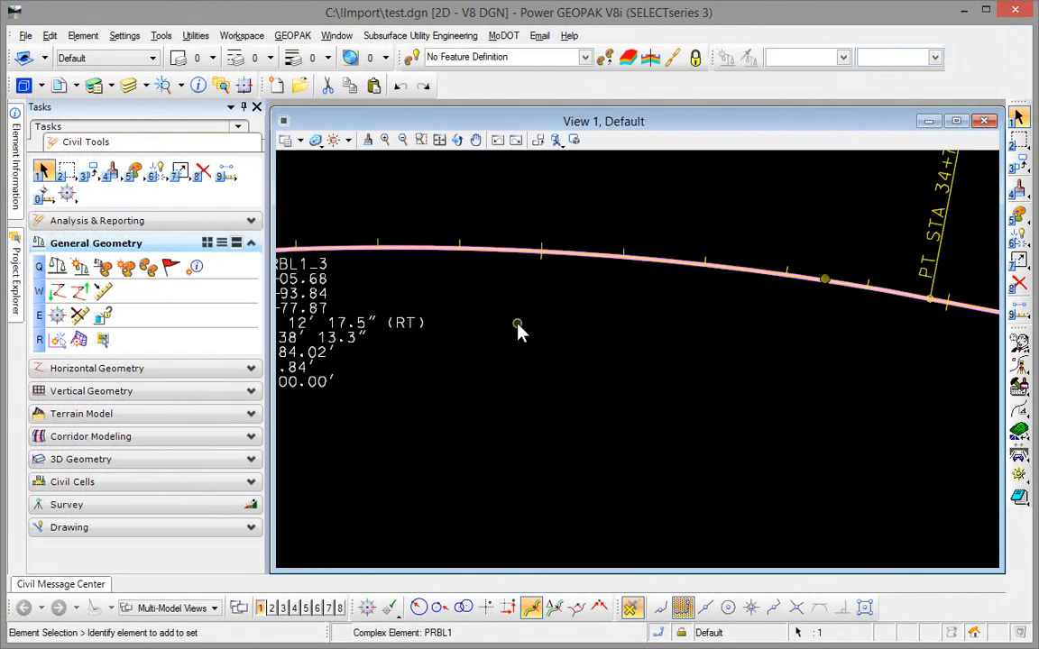
scroll(475, 417, "down", 5)
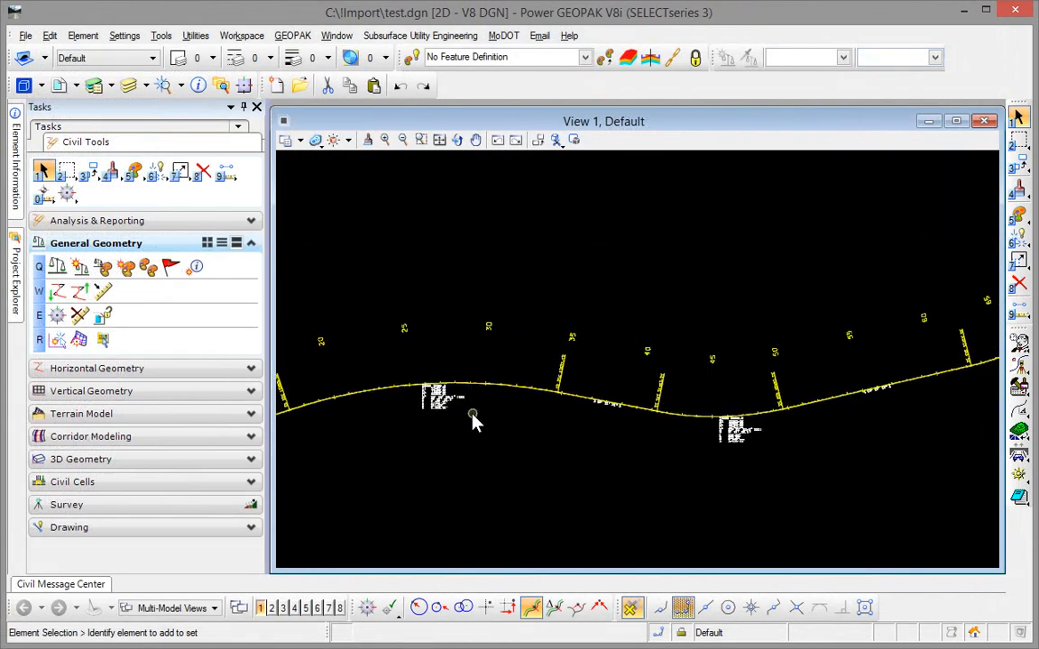